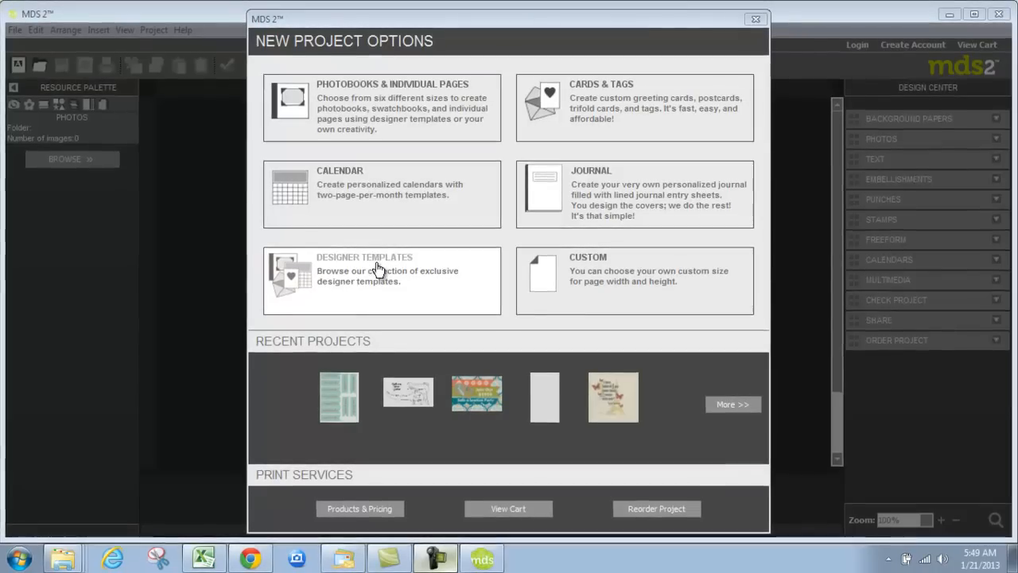
Start a project from the Hearts Collection Punch designer template for 3½" x 5" portrait greeting cards.
{"action": "left_click", "coordinate": [377, 265]}
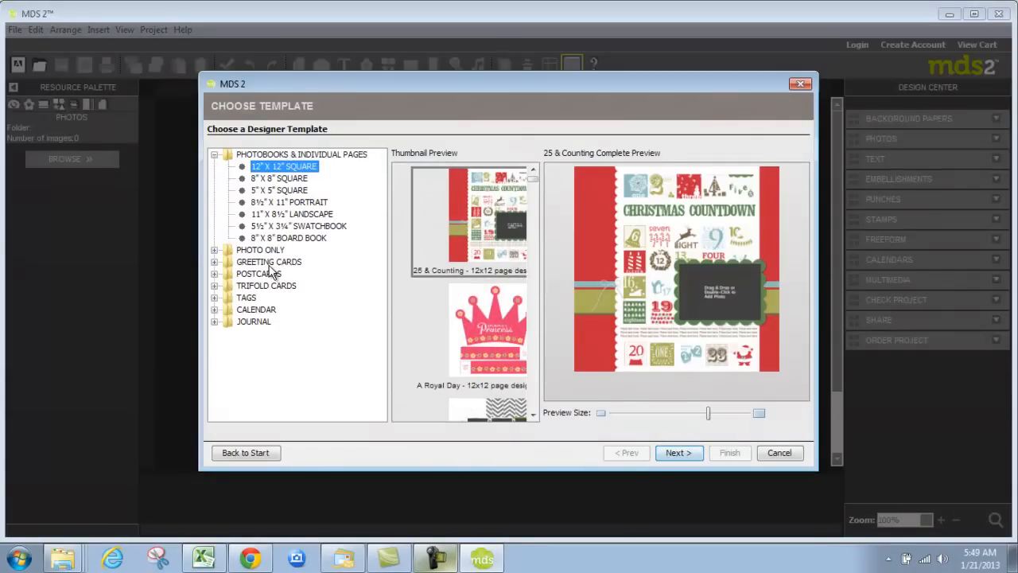
{"action": "left_click", "coordinate": [214, 262]}
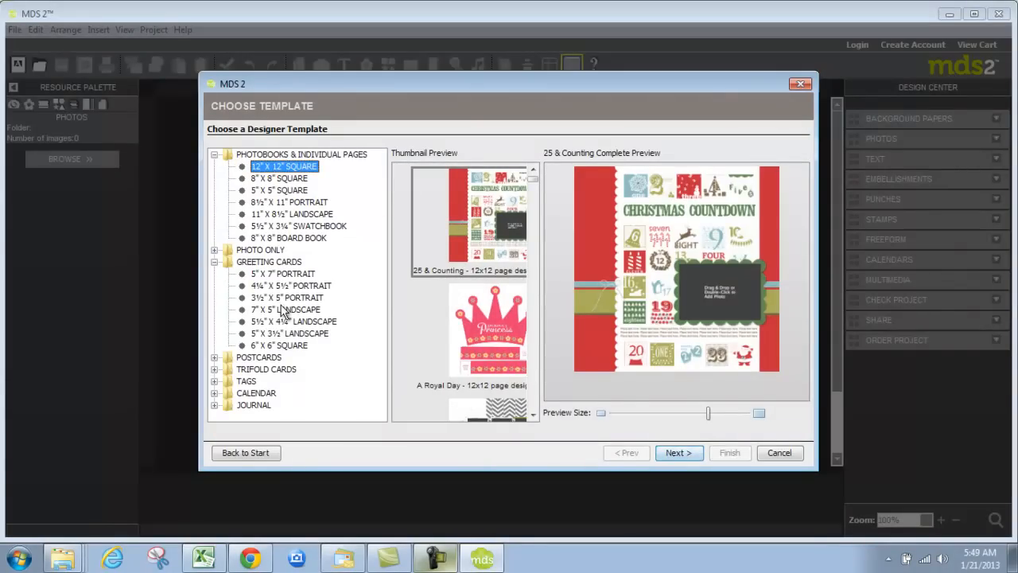
{"action": "left_click", "coordinate": [284, 300]}
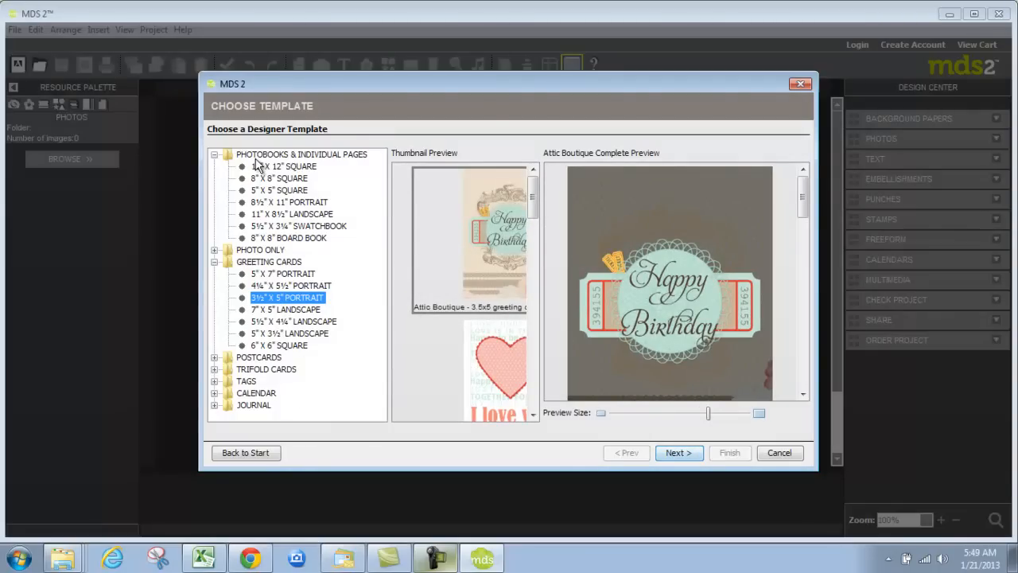
{"action": "left_click", "coordinate": [499, 384]}
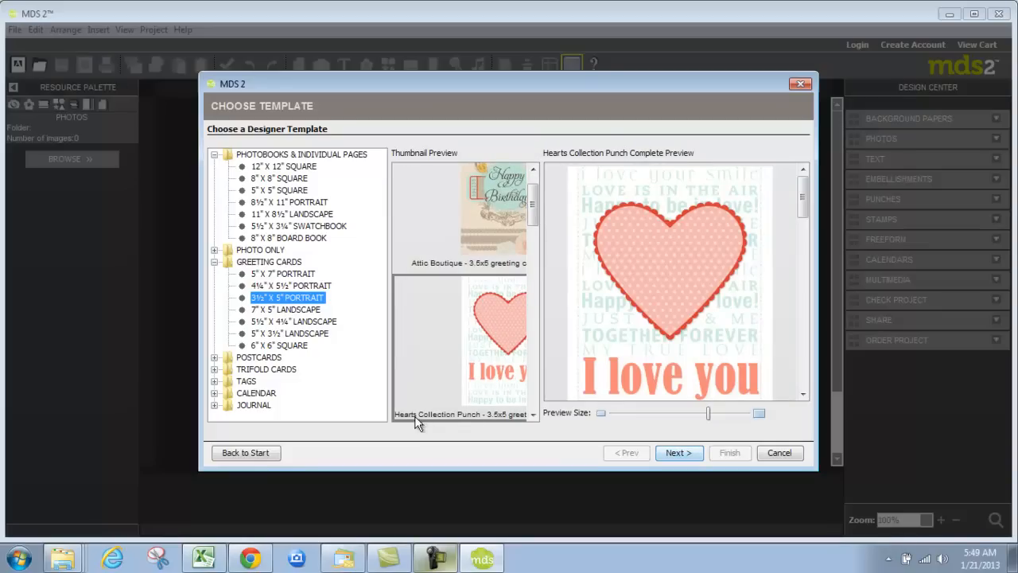
{"action": "left_click", "coordinate": [682, 453]}
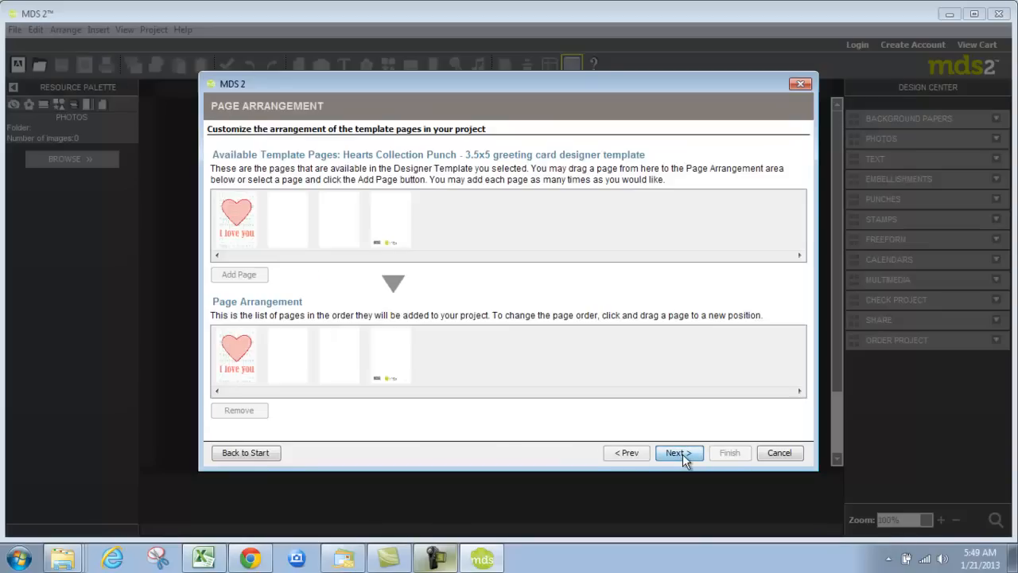
Accept the default page arrangement and individual photo insertion, name the project valentinebanner, and dismiss the bleed area notice.
{"action": "left_click", "coordinate": [672, 454]}
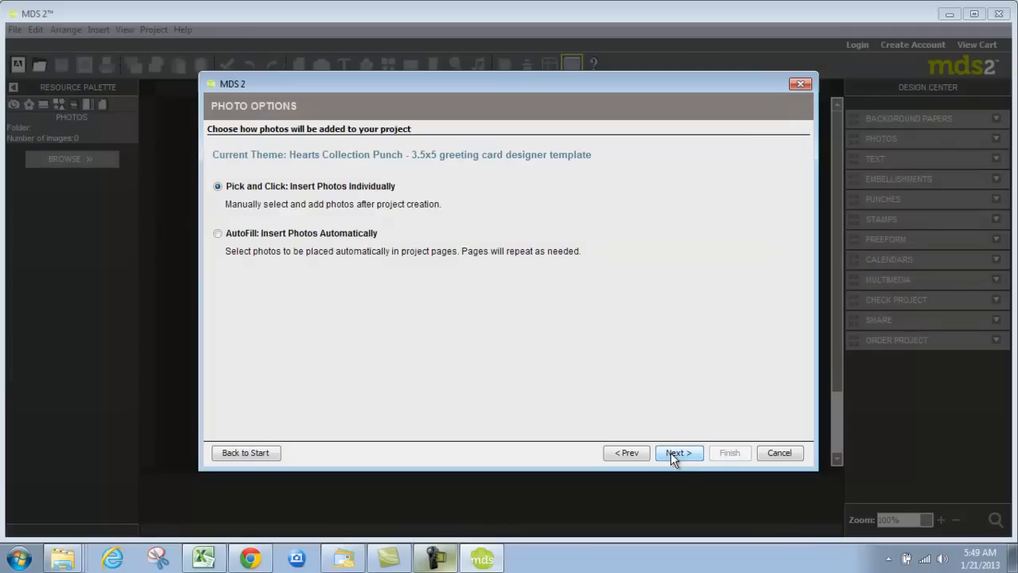
{"action": "left_click", "coordinate": [679, 454]}
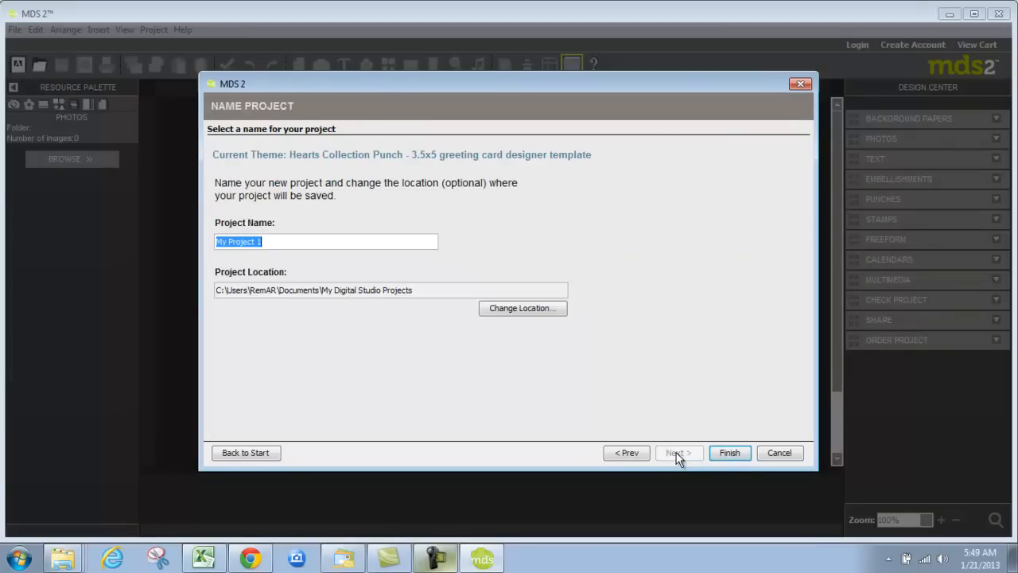
{"action": "type", "text": "valentinebanner"}
{"action": "left_click", "coordinate": [740, 453]}
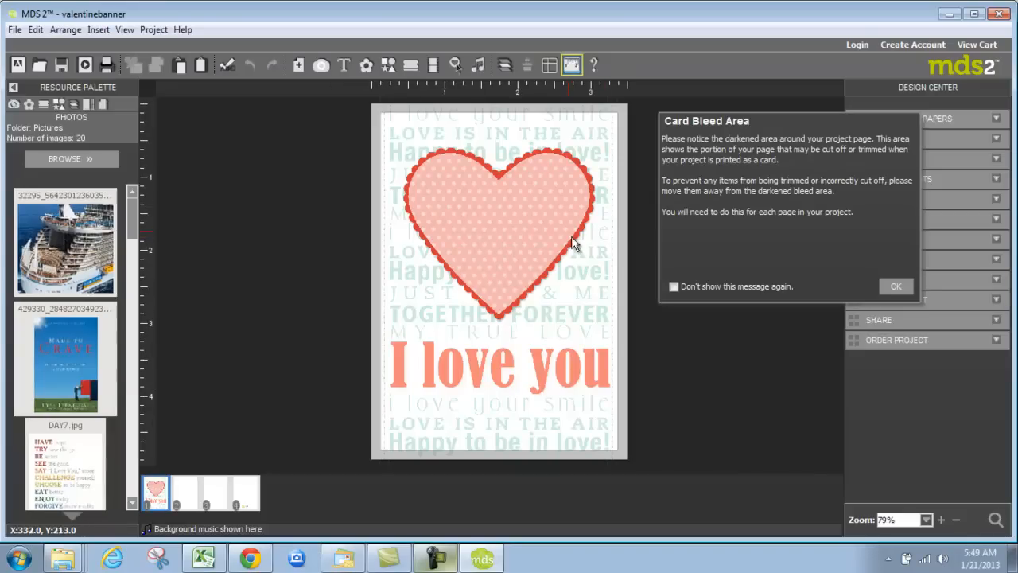
{"action": "left_click", "coordinate": [895, 286]}
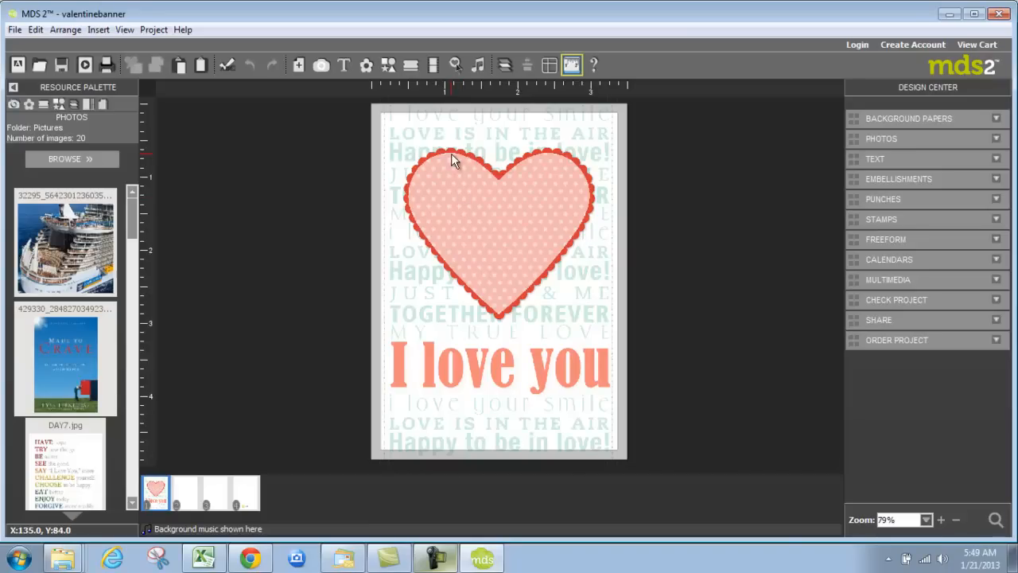
Hide the bleed area shading around the card page.
{"action": "left_click", "coordinate": [124, 30]}
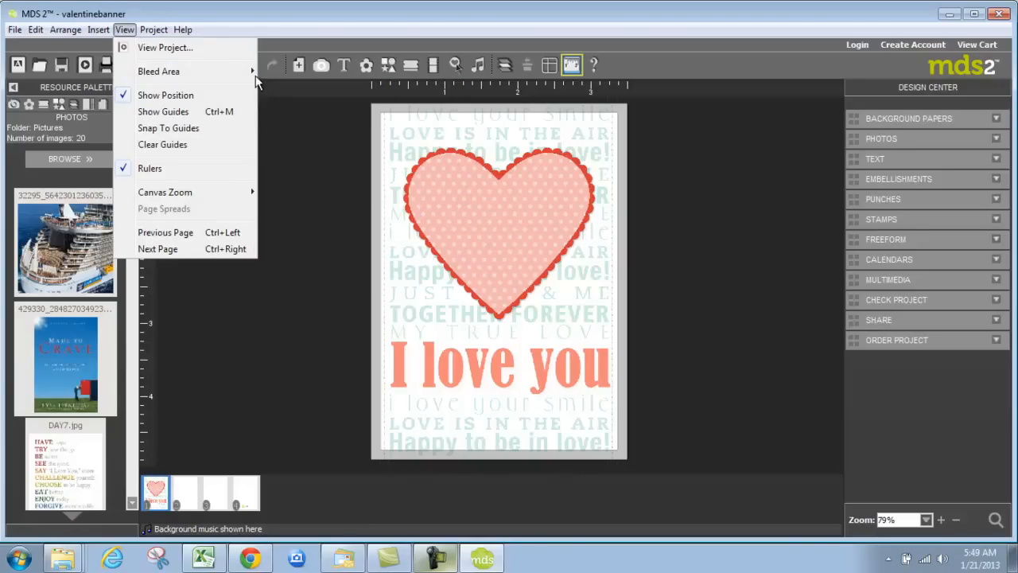
{"action": "mouse_move", "coordinate": [242, 72]}
{"action": "left_click", "coordinate": [264, 120]}
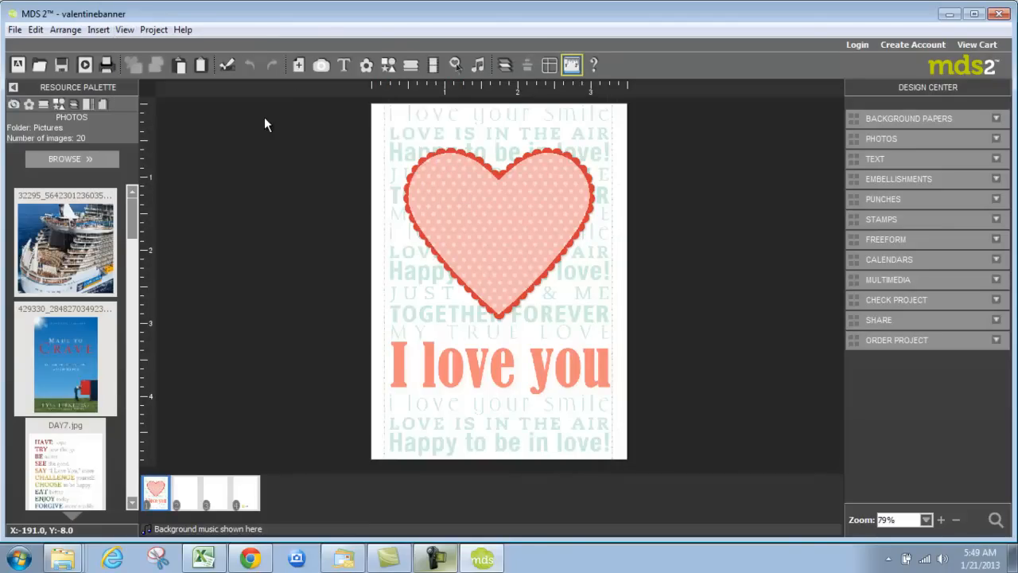
Select all the mint background word stamps together and recolor them dark gray from the Stampin' Up! palette.
{"action": "left_click", "coordinate": [409, 119]}
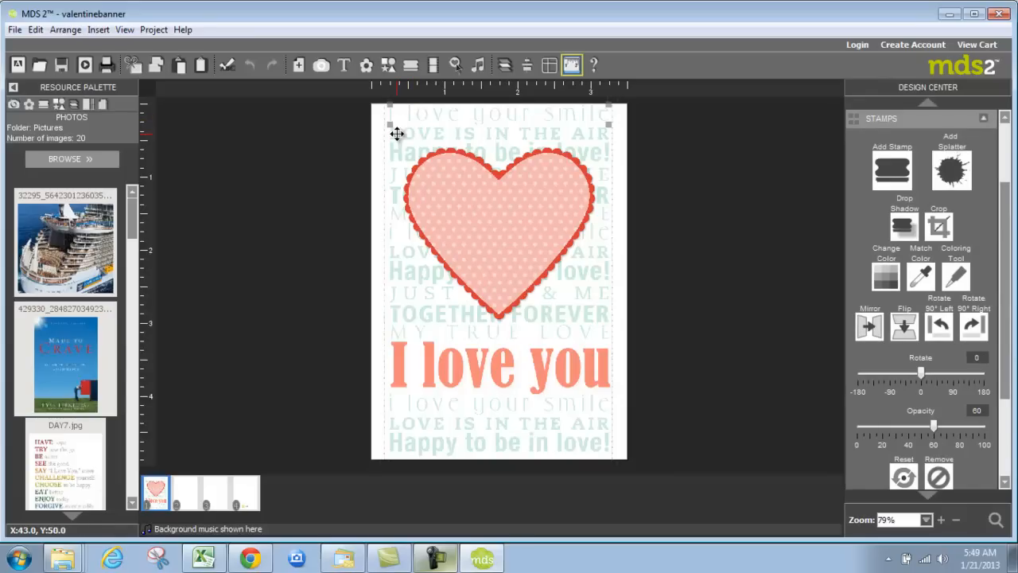
{"action": "left_click", "coordinate": [397, 131]}
{"action": "left_click_drag", "start_coordinate": [392, 178], "coordinate": [496, 450]}
{"action": "left_click", "coordinate": [891, 273]}
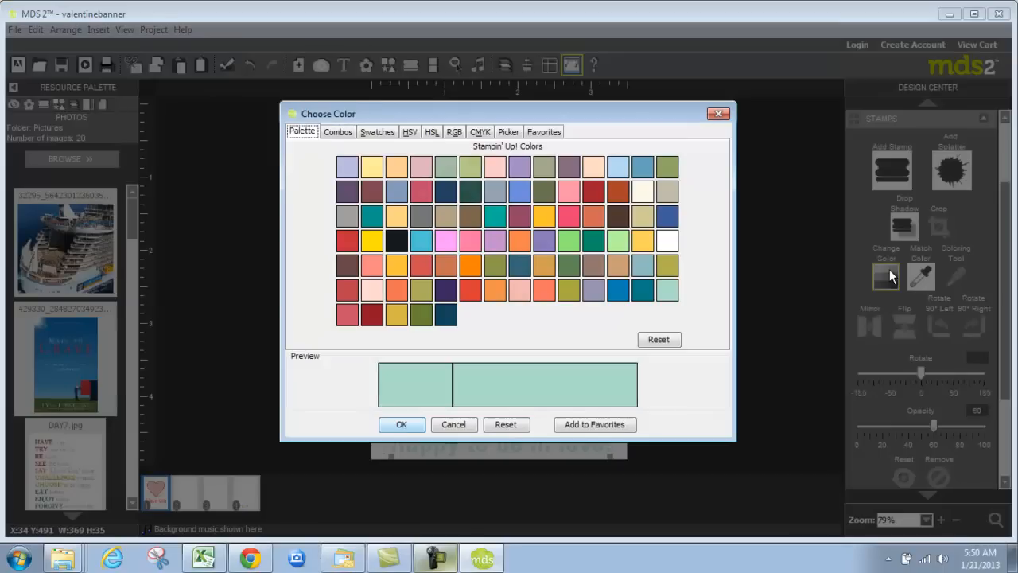
{"action": "left_click", "coordinate": [419, 216]}
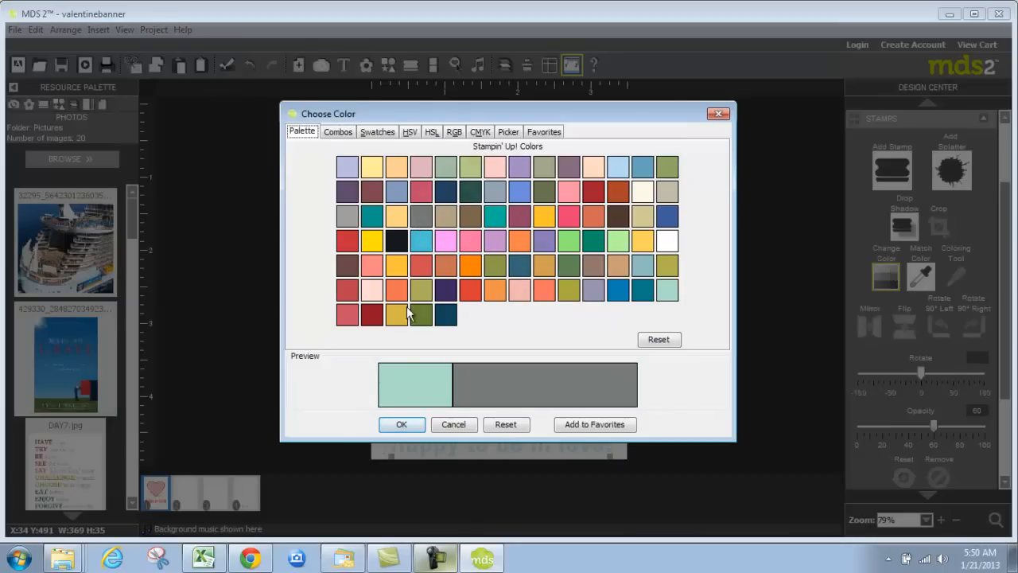
{"action": "left_click", "coordinate": [402, 424]}
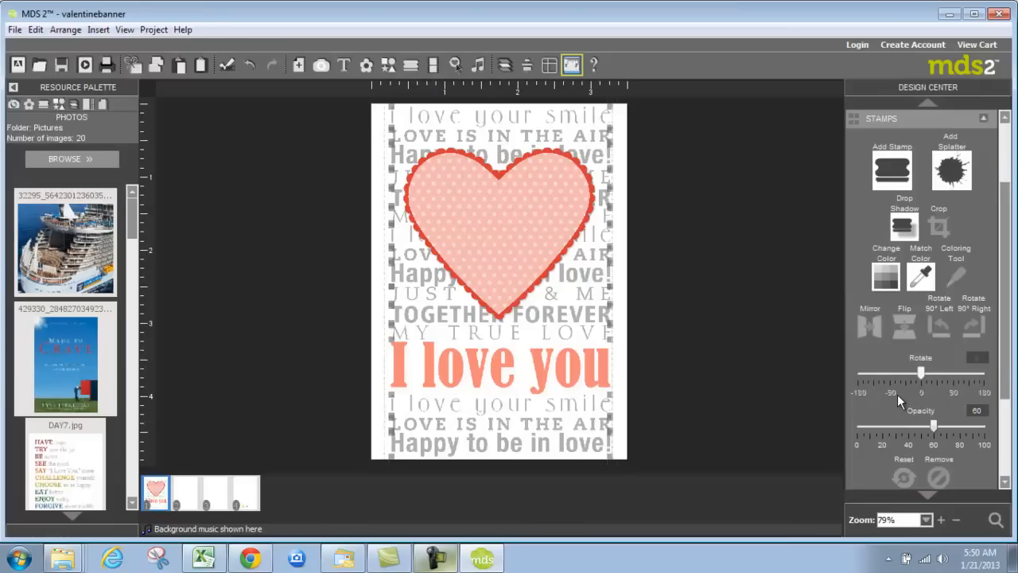
{"action": "left_click", "coordinate": [777, 293]}
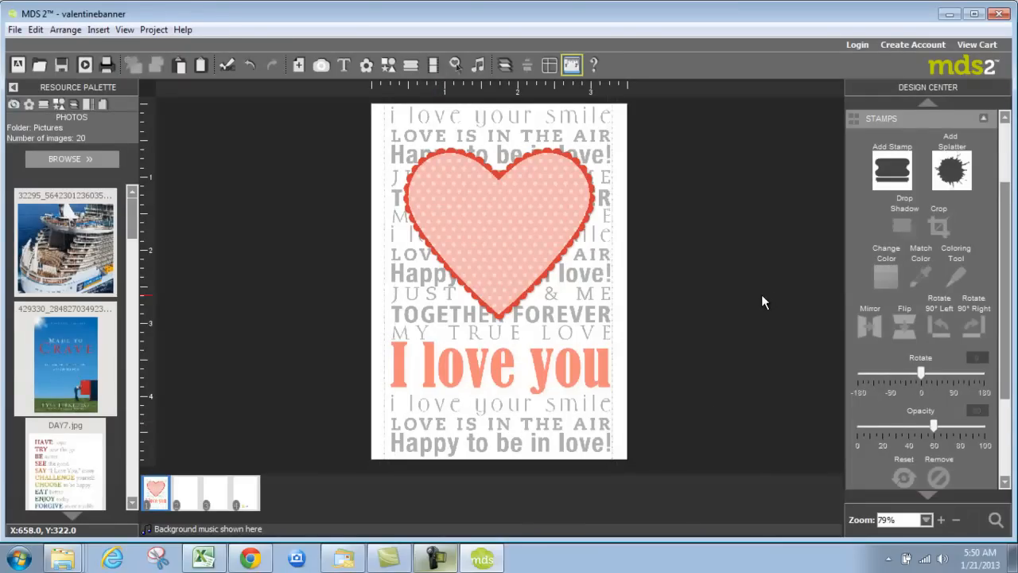
Shift the top "i love your smile" line, "TOGETHER FOREVER" and the three lowest word stamps together slightly to the right.
{"action": "left_click", "coordinate": [412, 116]}
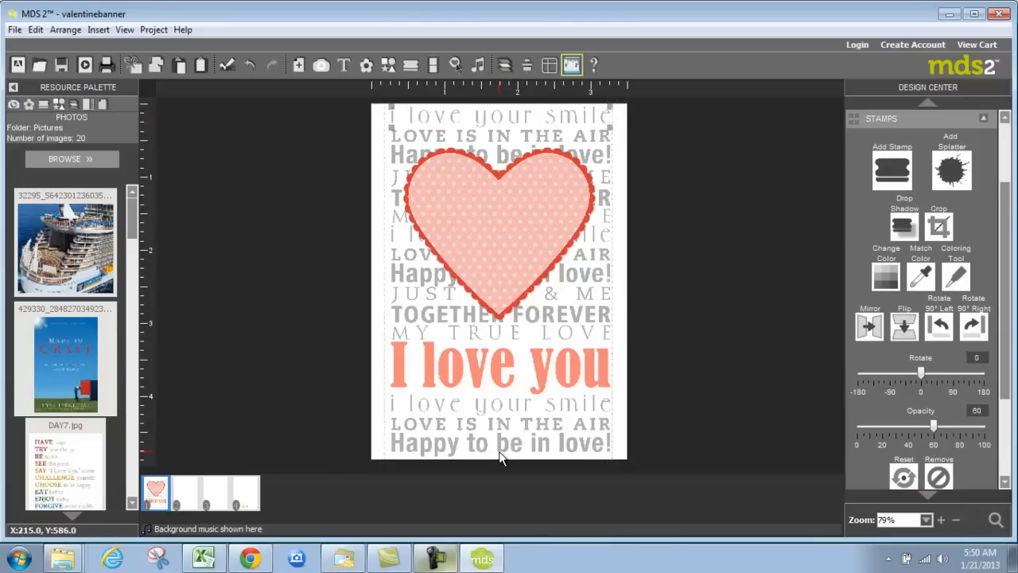
{"action": "left_click", "coordinate": [402, 309], "text": "ctrl"}
{"action": "left_click", "coordinate": [424, 412], "text": "ctrl"}
{"action": "left_click", "coordinate": [428, 423], "text": "ctrl"}
{"action": "left_click", "coordinate": [436, 443], "text": "ctrl"}
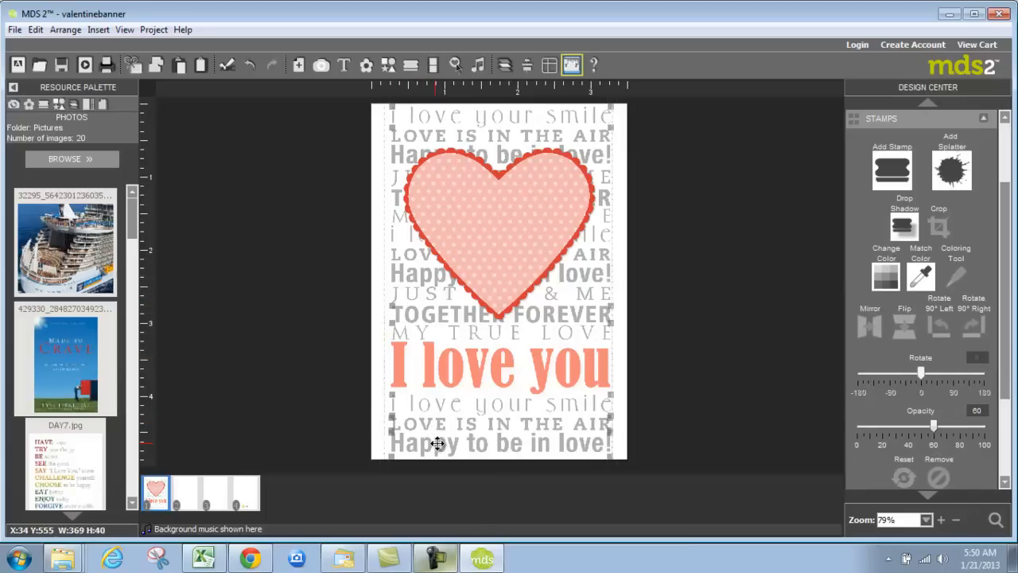
{"action": "left_click_drag", "start_coordinate": [437, 443], "coordinate": [438, 443]}
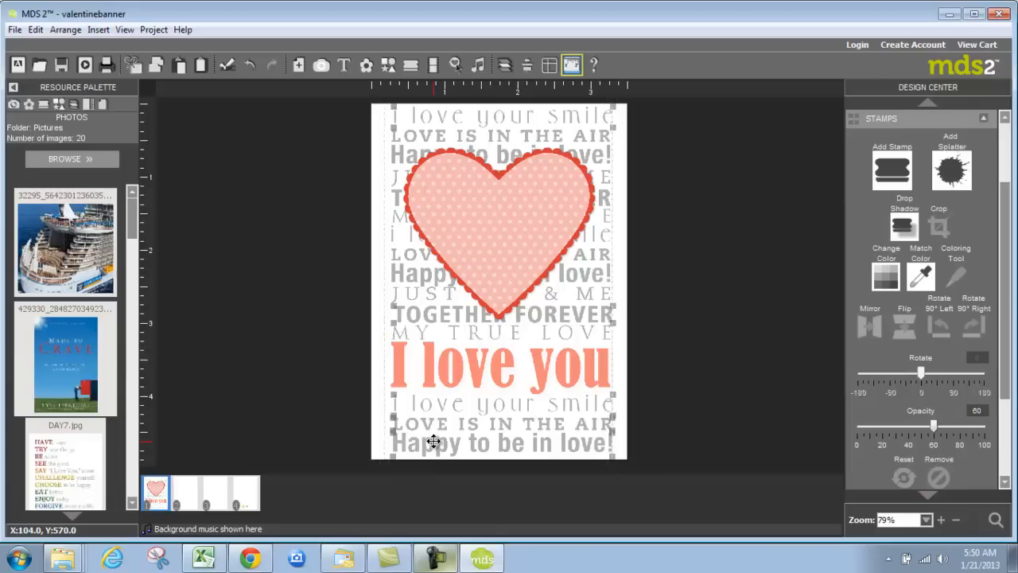
{"action": "left_click", "coordinate": [732, 237]}
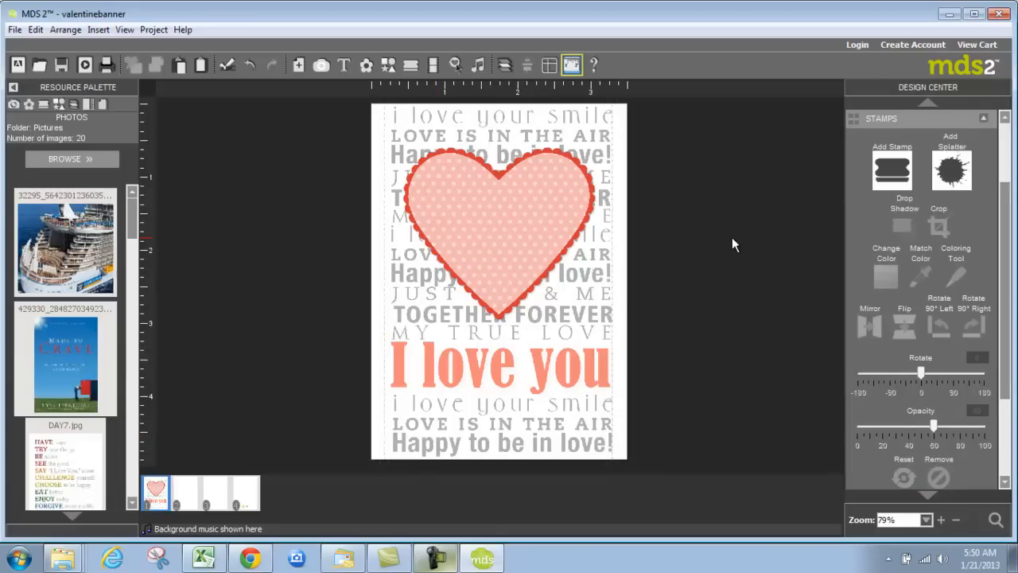
Recolor the large "I love you" stamp from coral to the muted red in the Stampin' Up! palette.
{"action": "left_click", "coordinate": [534, 377]}
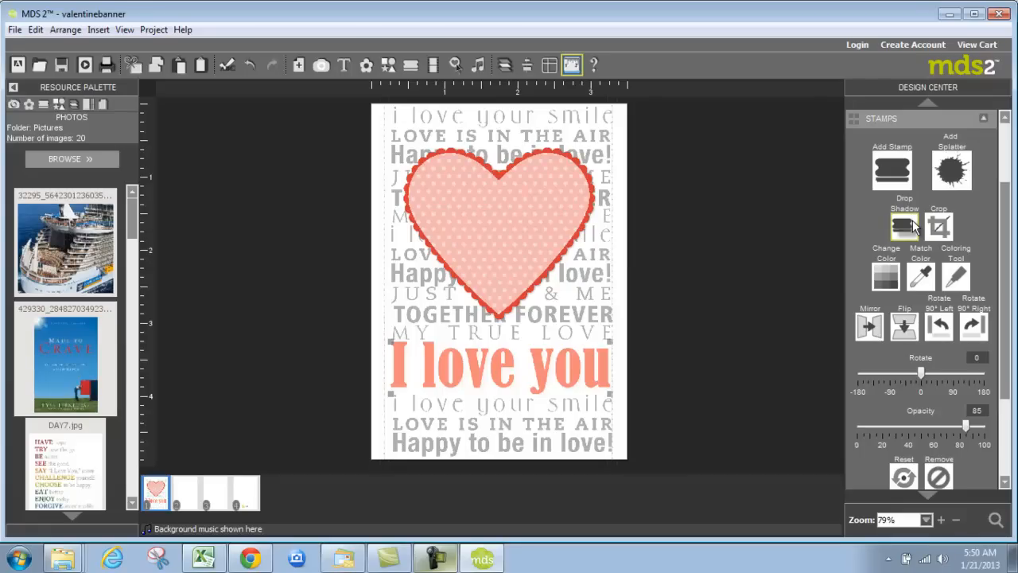
{"action": "left_click", "coordinate": [889, 277]}
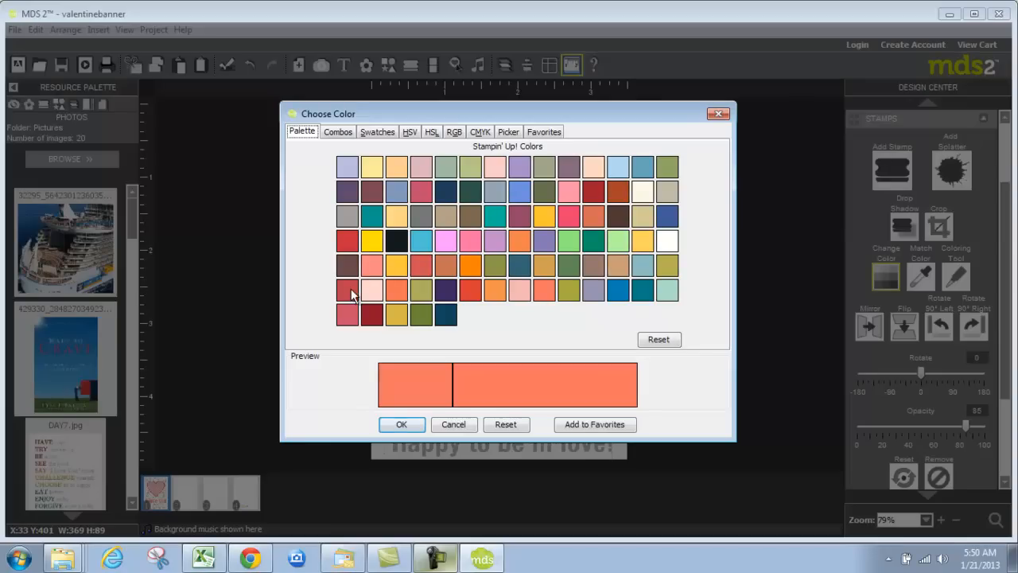
{"action": "left_click", "coordinate": [348, 291]}
{"action": "left_click", "coordinate": [403, 424]}
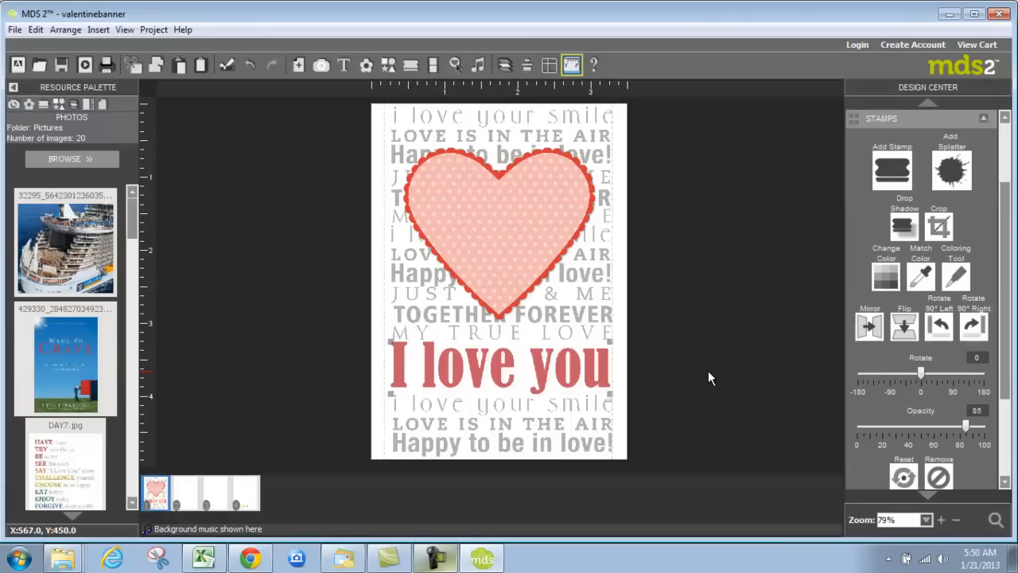
Examine the page layers in the resource palette and the stacking order of the page objects in the Layers list.
{"action": "left_click", "coordinate": [74, 106]}
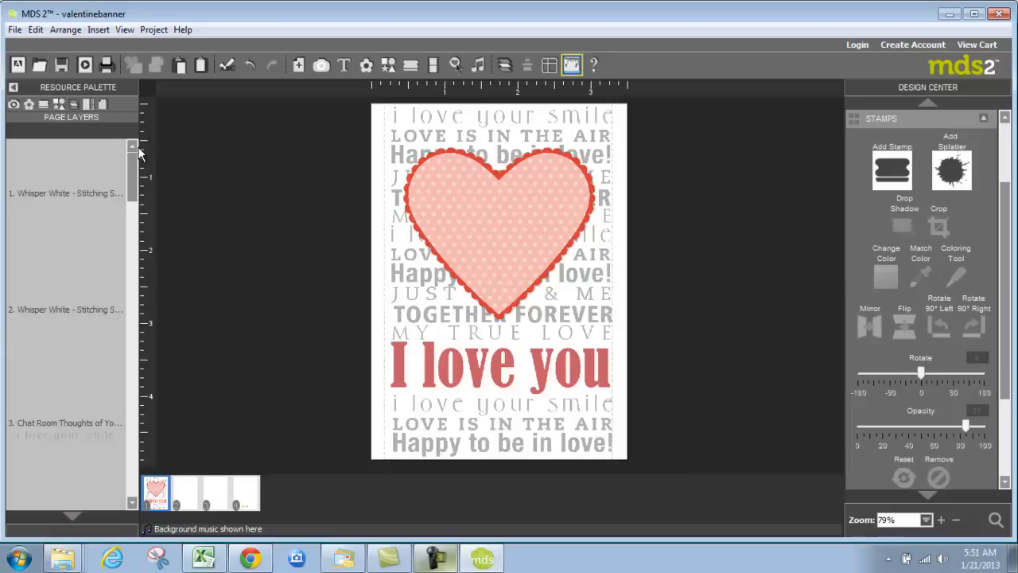
{"action": "left_click_drag", "start_coordinate": [136, 176], "coordinate": [134, 253]}
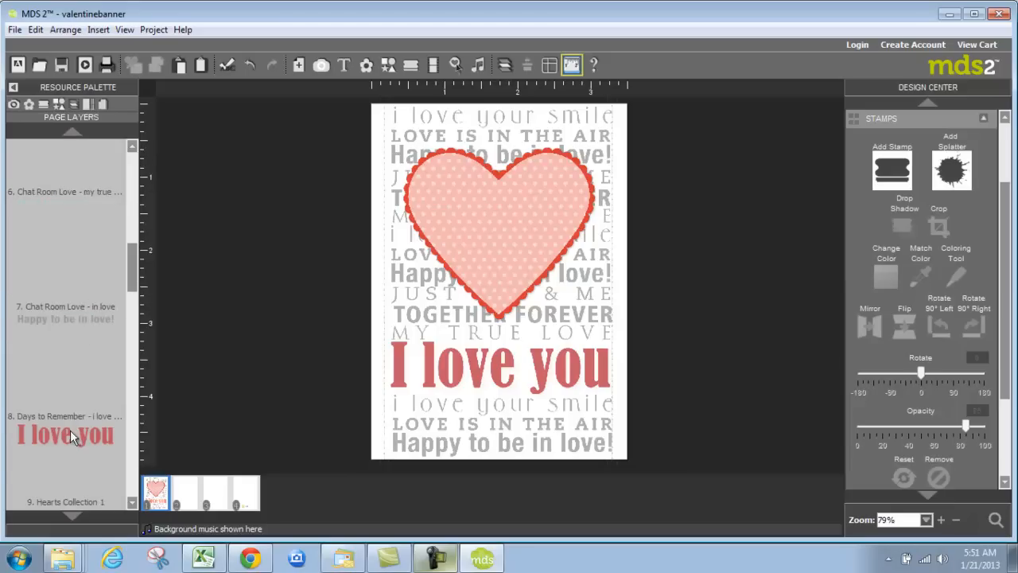
{"action": "left_click", "coordinate": [506, 65]}
{"action": "left_click", "coordinate": [528, 86]}
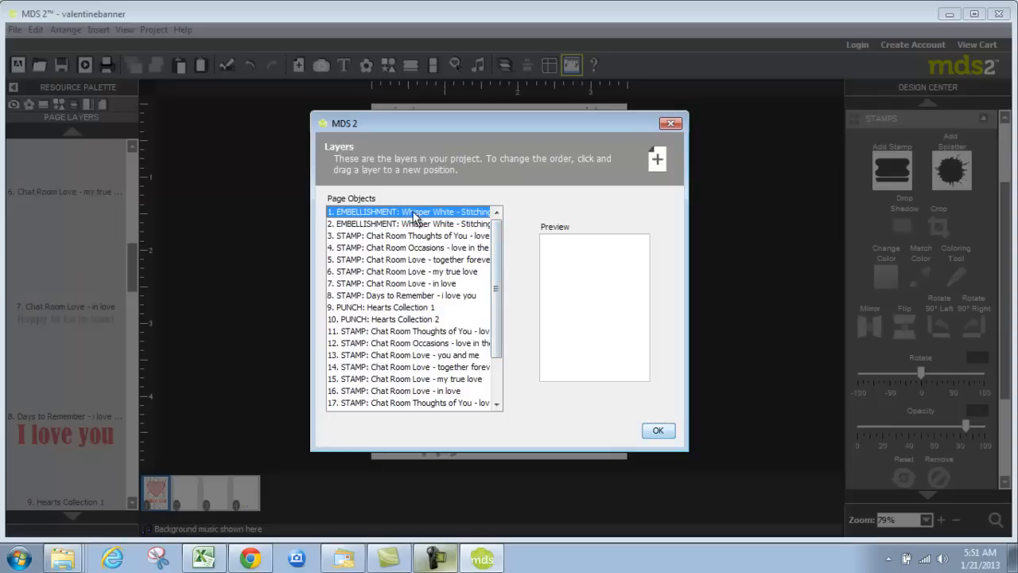
{"action": "left_click", "coordinate": [661, 432]}
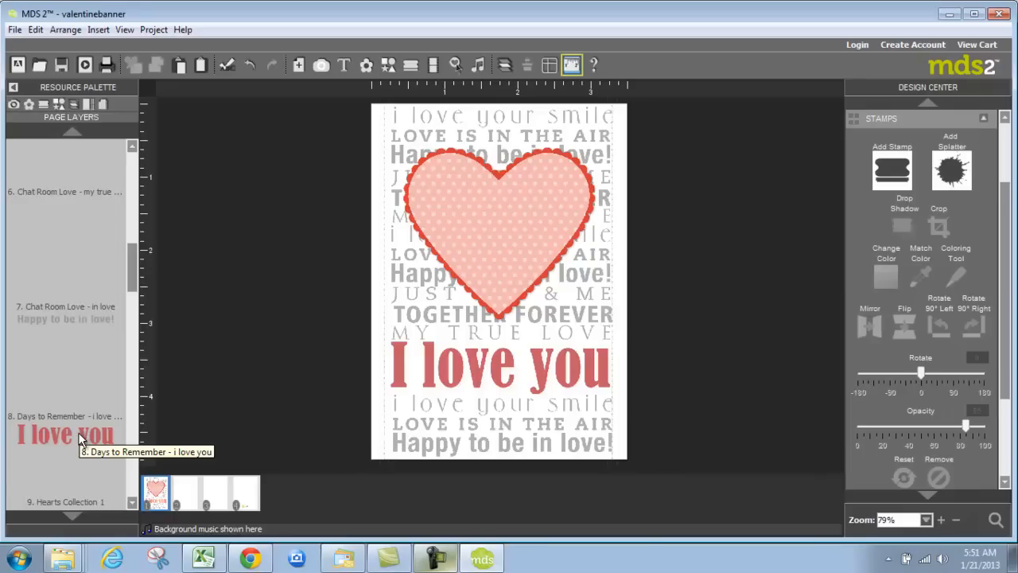
Select the "Days to Remember - i love you" stamp through its page layer and recolor it dark navy blue.
{"action": "left_click", "coordinate": [77, 433]}
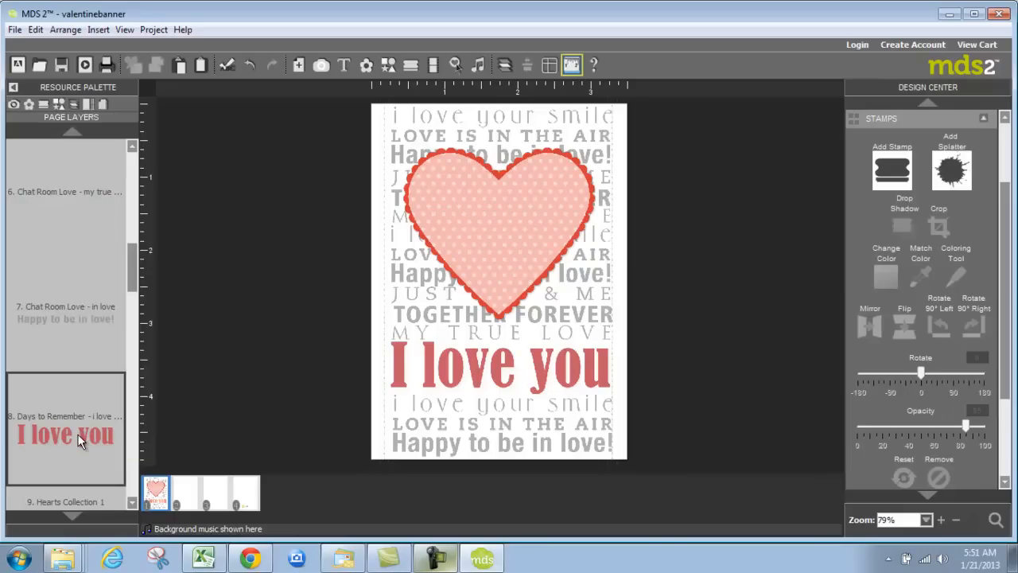
{"action": "left_click", "coordinate": [77, 433]}
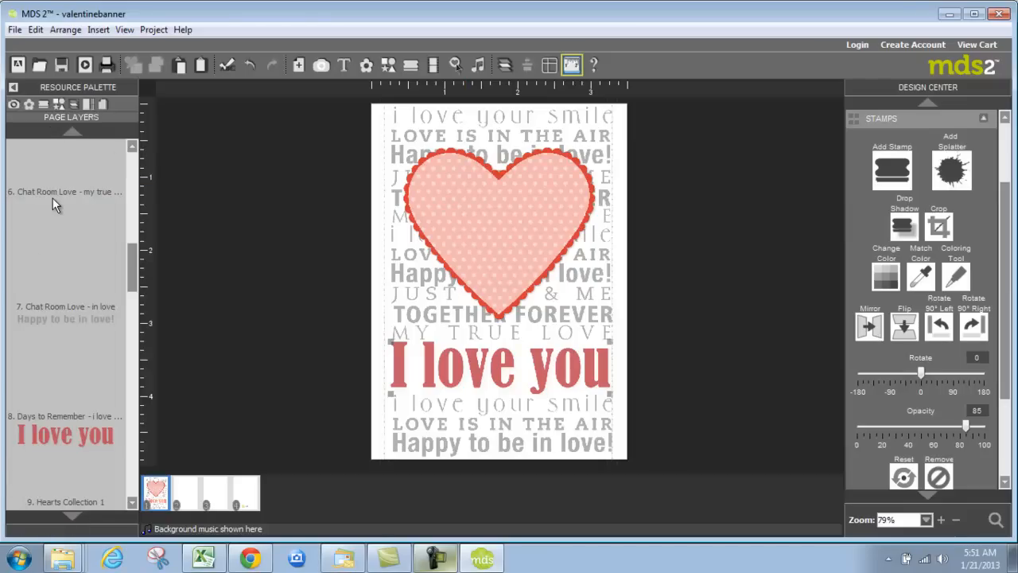
{"action": "left_click", "coordinate": [888, 282]}
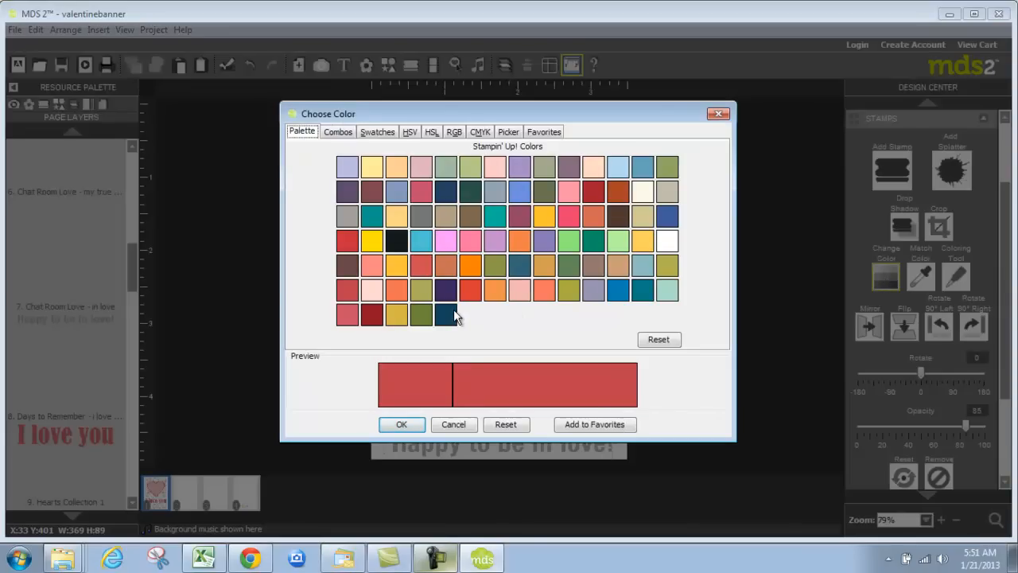
{"action": "left_click", "coordinate": [450, 314]}
{"action": "left_click", "coordinate": [402, 424]}
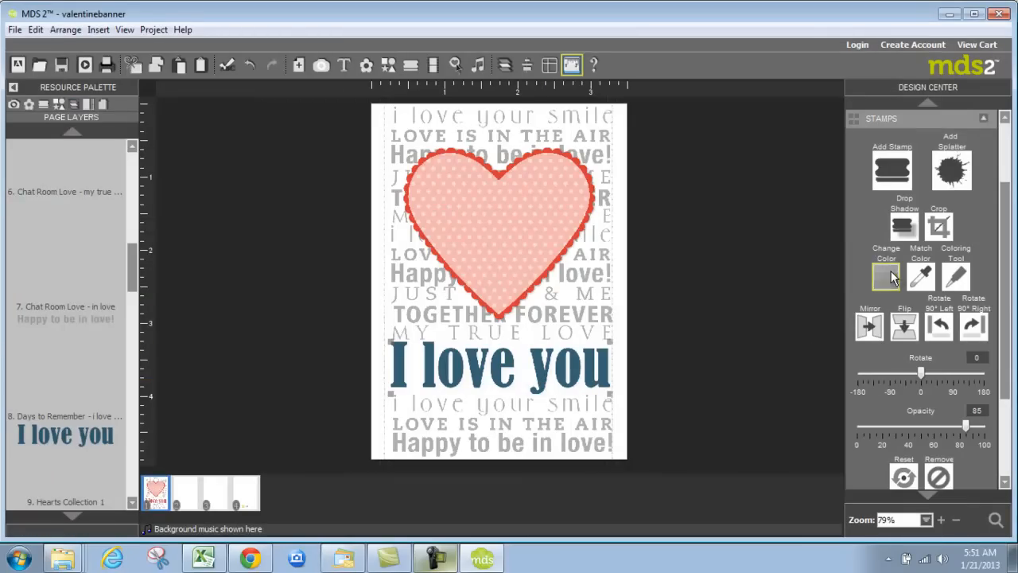
Set the selected "I love you" stamp's color back to the muted red.
{"action": "left_click", "coordinate": [890, 276]}
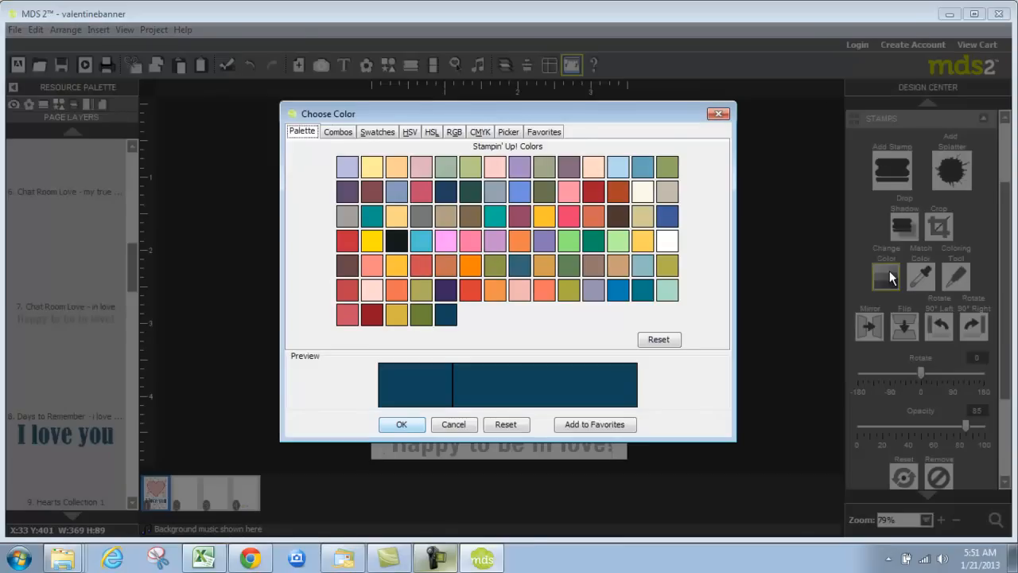
{"action": "left_click", "coordinate": [347, 291]}
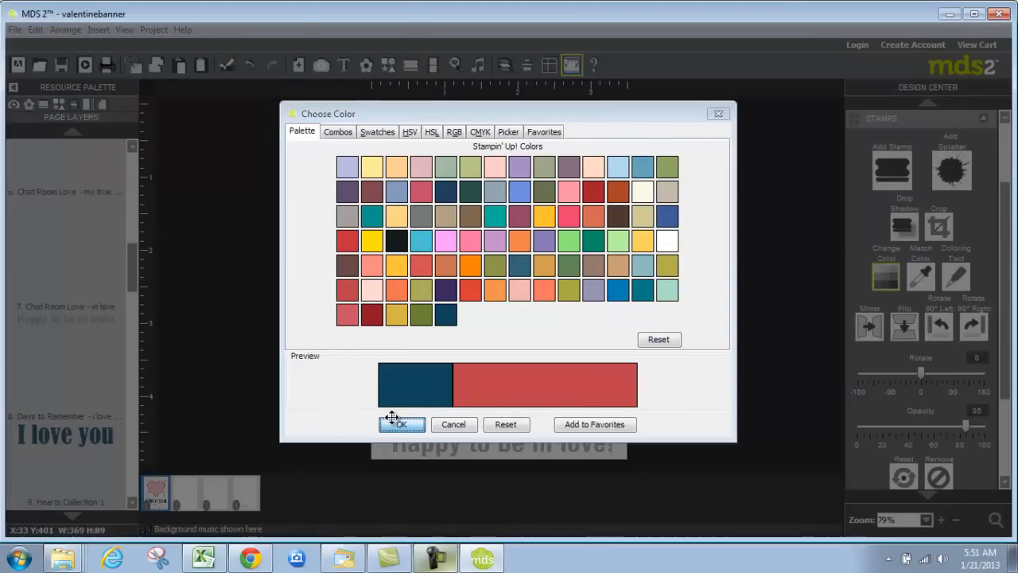
{"action": "left_click", "coordinate": [400, 424]}
Select the scalloped "Hearts Collection 2" punch through its page layer and fill it with the muted red used for the "I love you" stamp.
{"action": "left_click", "coordinate": [132, 502]}
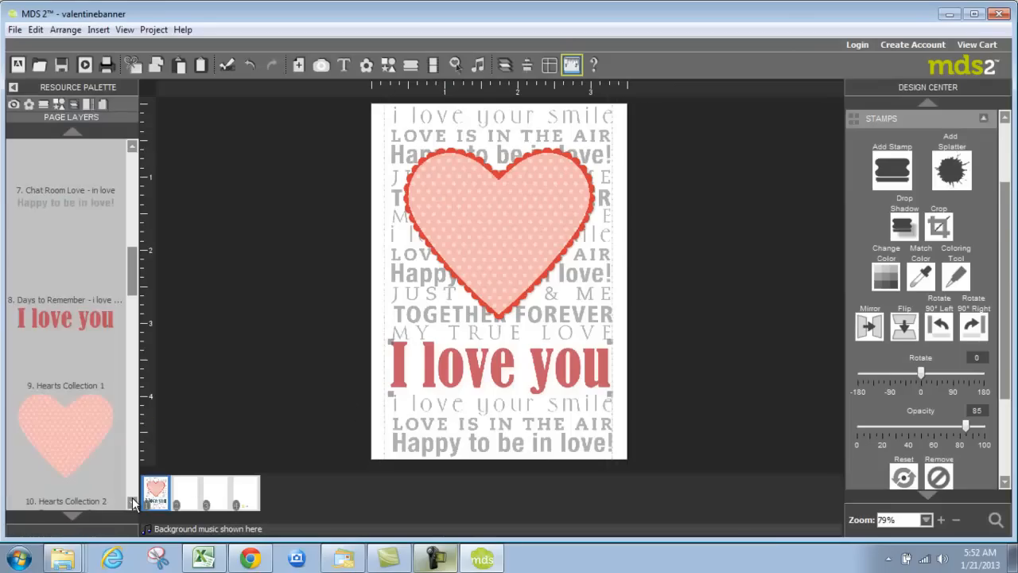
{"action": "left_click", "coordinate": [131, 495]}
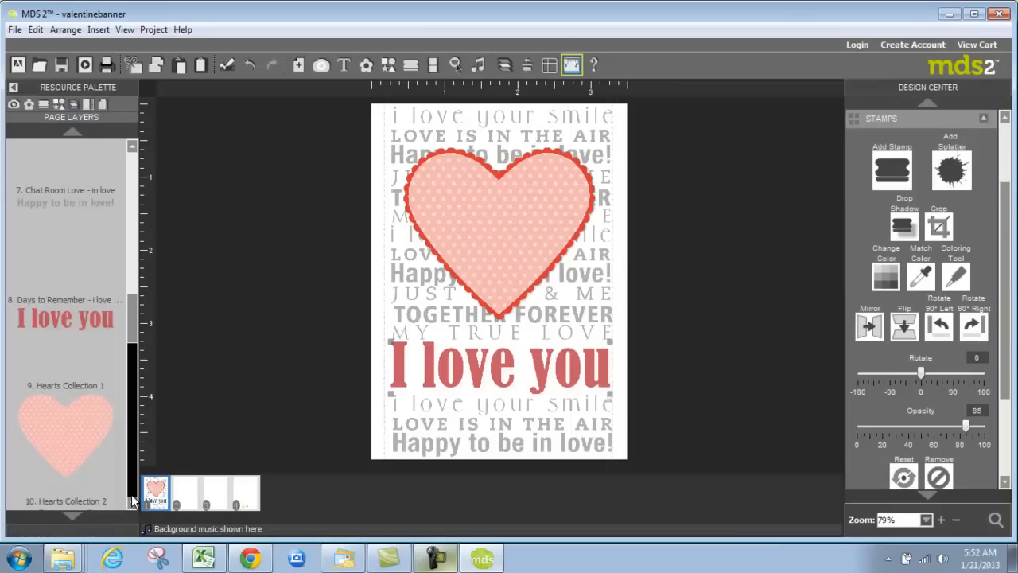
{"action": "left_click", "coordinate": [130, 311]}
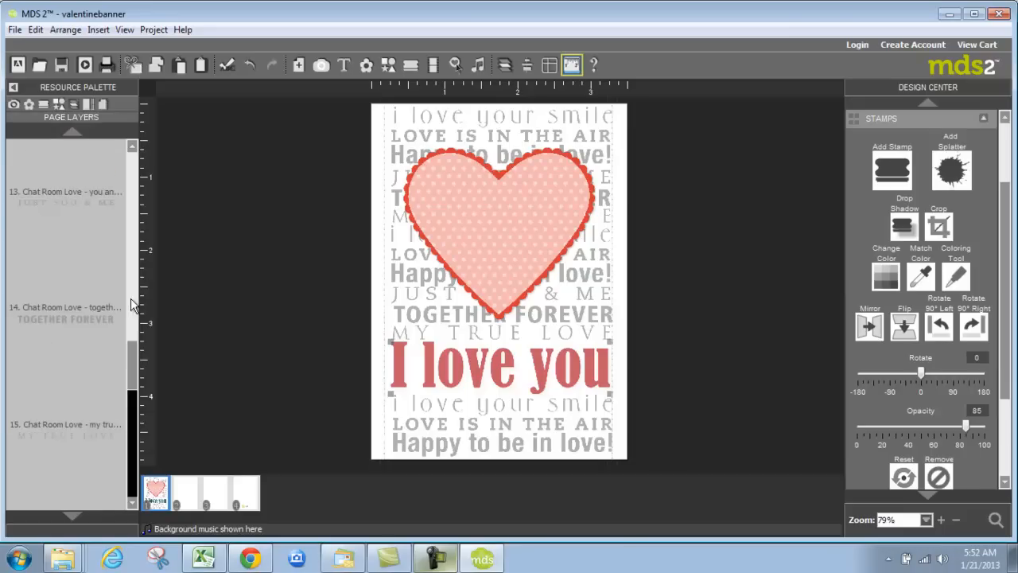
{"action": "left_click", "coordinate": [133, 503]}
{"action": "left_click", "coordinate": [133, 504]}
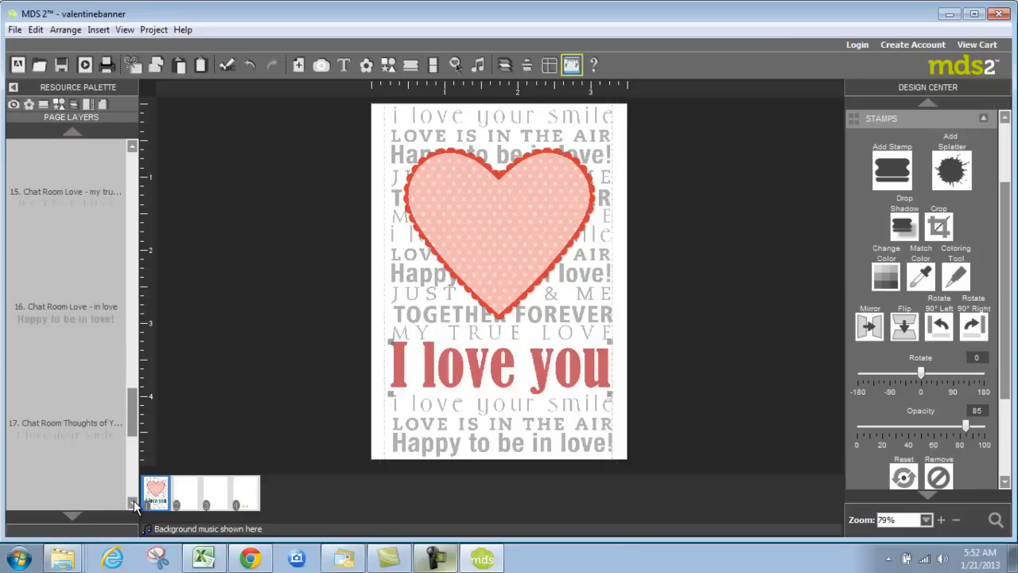
{"action": "left_click", "coordinate": [133, 504]}
{"action": "left_click_drag", "start_coordinate": [133, 407], "coordinate": [133, 298]}
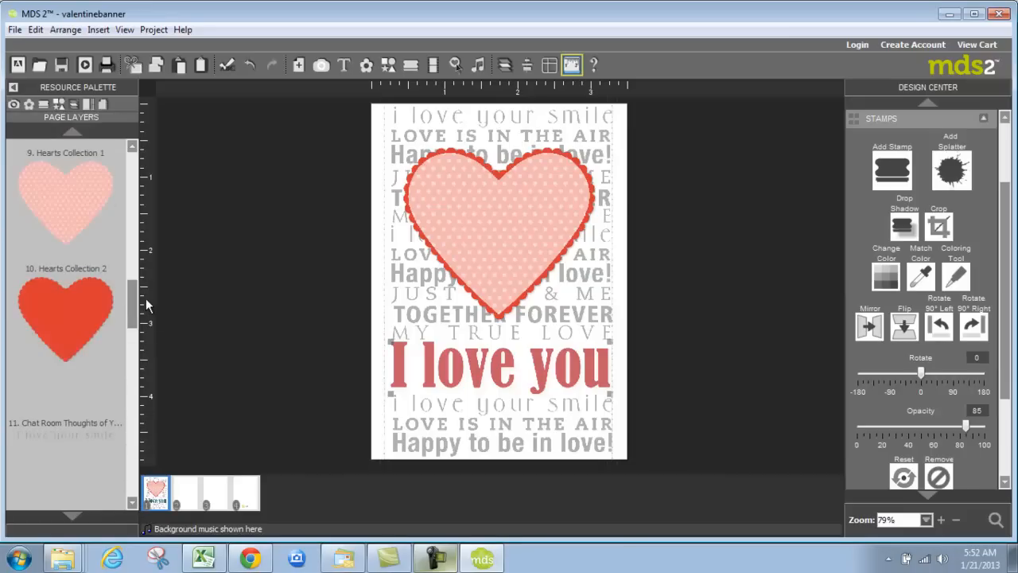
{"action": "left_click", "coordinate": [88, 311]}
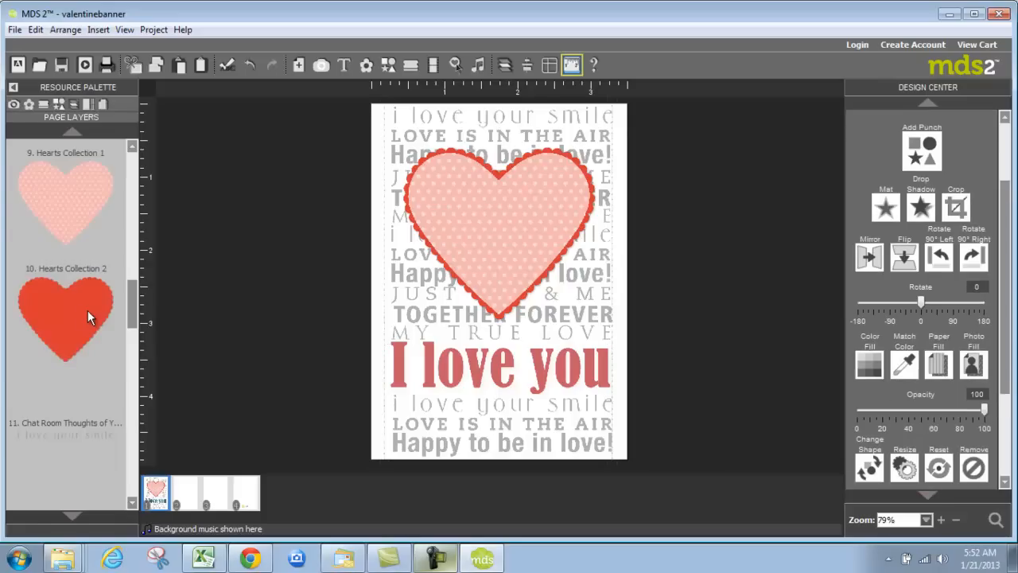
{"action": "left_click", "coordinate": [878, 371]}
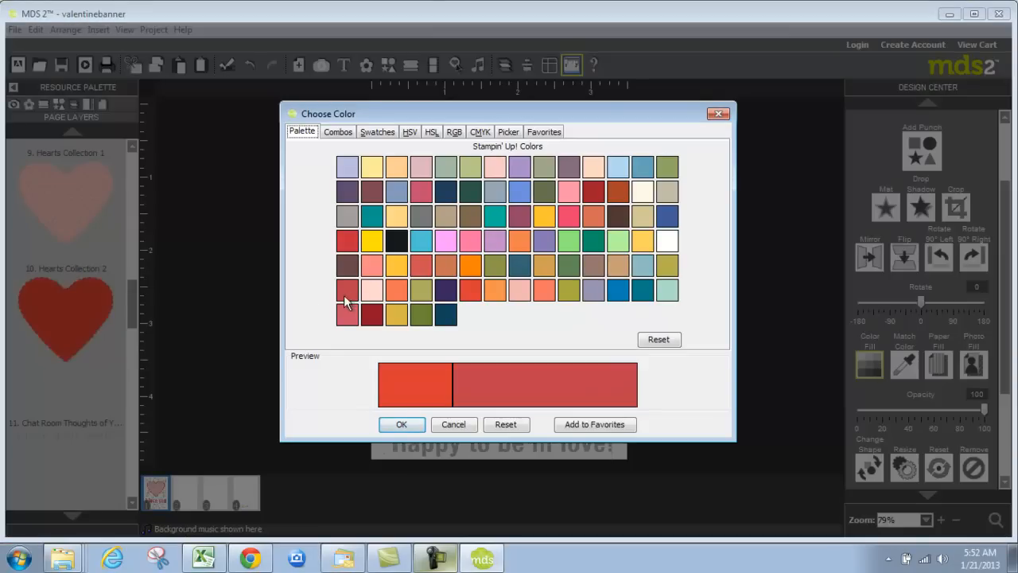
{"action": "left_click", "coordinate": [403, 424]}
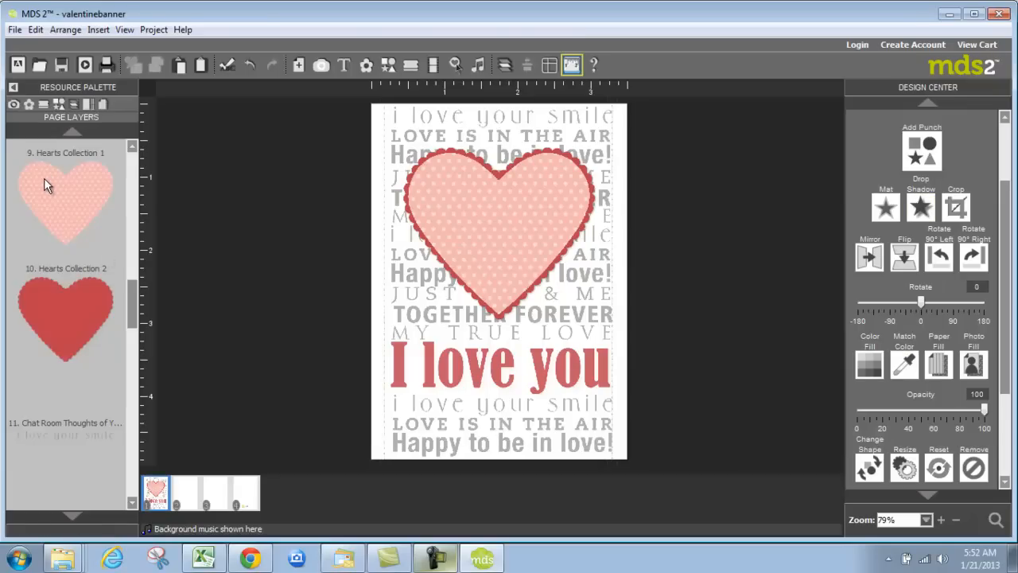
Fill the "Hearts Collection 1" punch with the Summer Starfruit Pattern - 4 paper from the 2012-2014 In Color Pattern DSP designer kit.
{"action": "left_click", "coordinate": [940, 366]}
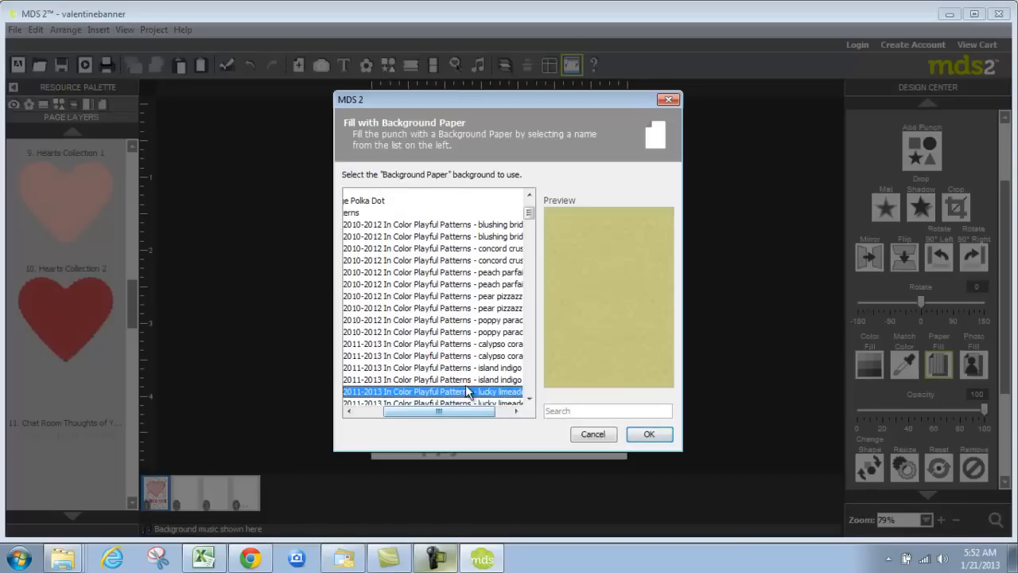
{"action": "left_click_drag", "start_coordinate": [408, 412], "coordinate": [382, 412]}
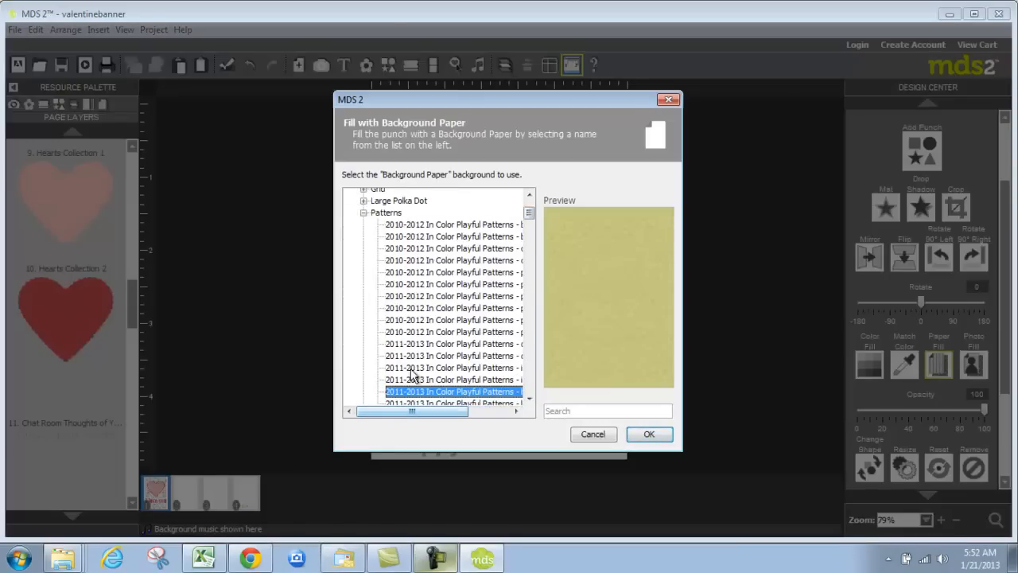
{"action": "left_click_drag", "start_coordinate": [528, 213], "coordinate": [516, 388]}
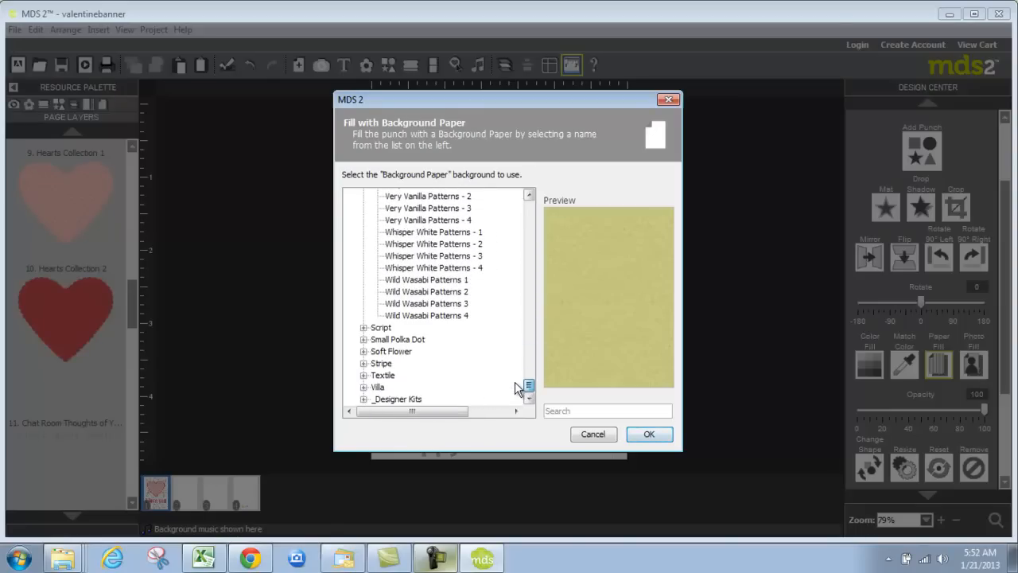
{"action": "left_click", "coordinate": [364, 399]}
{"action": "left_click", "coordinate": [409, 243]}
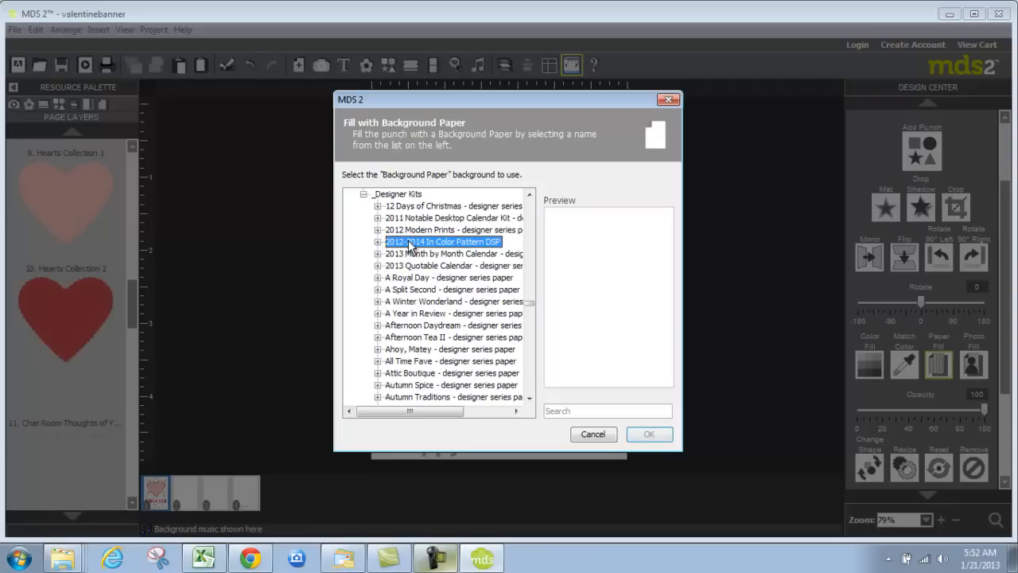
{"action": "left_click", "coordinate": [379, 241]}
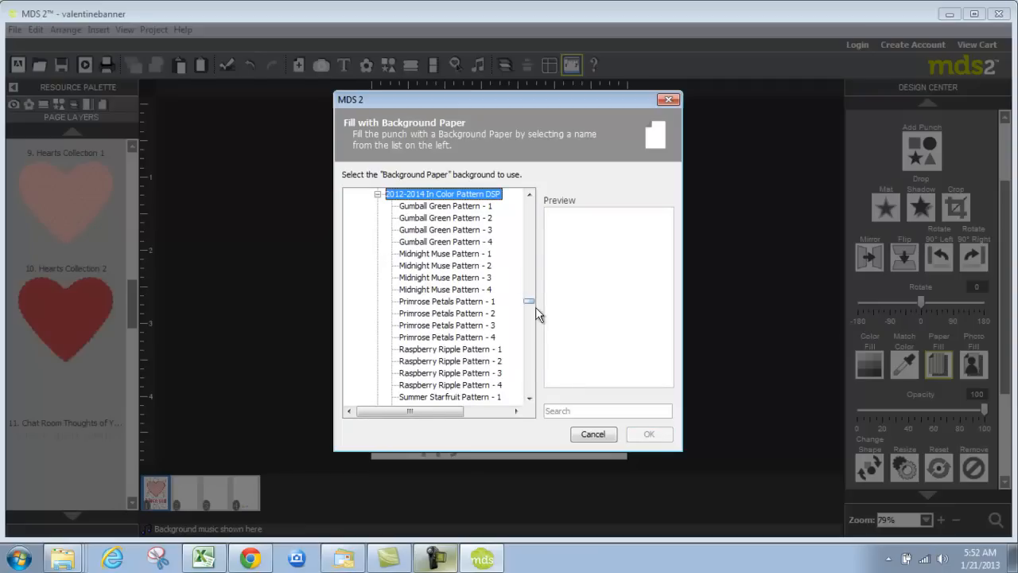
{"action": "left_click", "coordinate": [528, 350]}
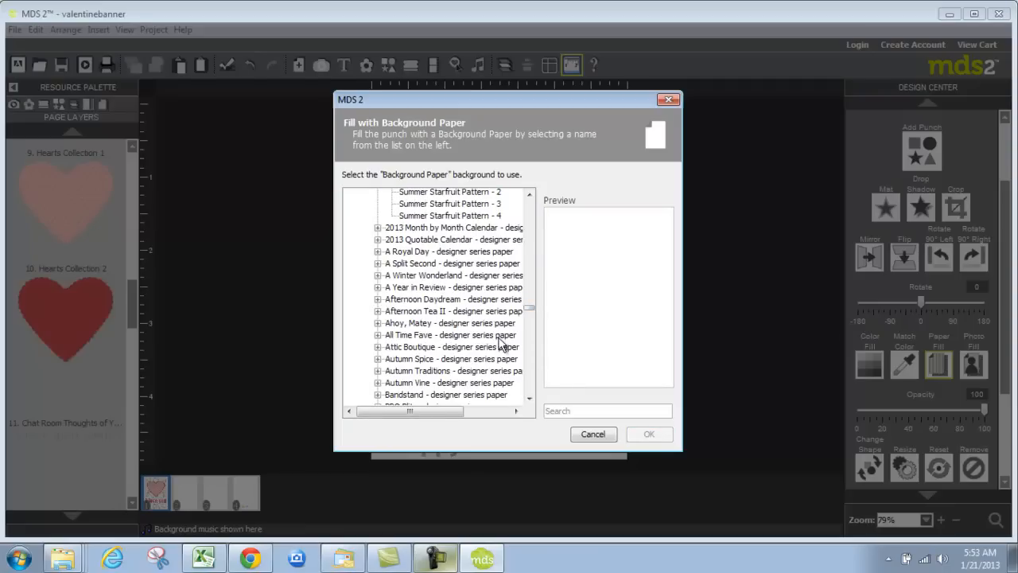
{"action": "left_click", "coordinate": [458, 217]}
{"action": "left_click", "coordinate": [643, 435]}
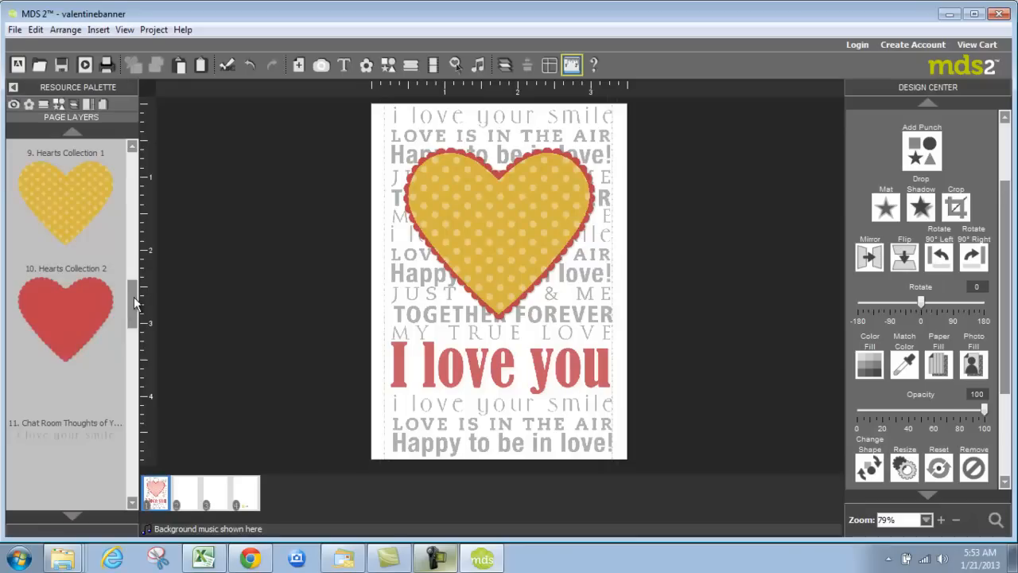
Select the first Whisper White stitching embellishment, along the card's right edge, through its page layer and recolor it mustard gold.
{"action": "left_click_drag", "start_coordinate": [133, 296], "coordinate": [135, 170]}
{"action": "left_click", "coordinate": [55, 200]}
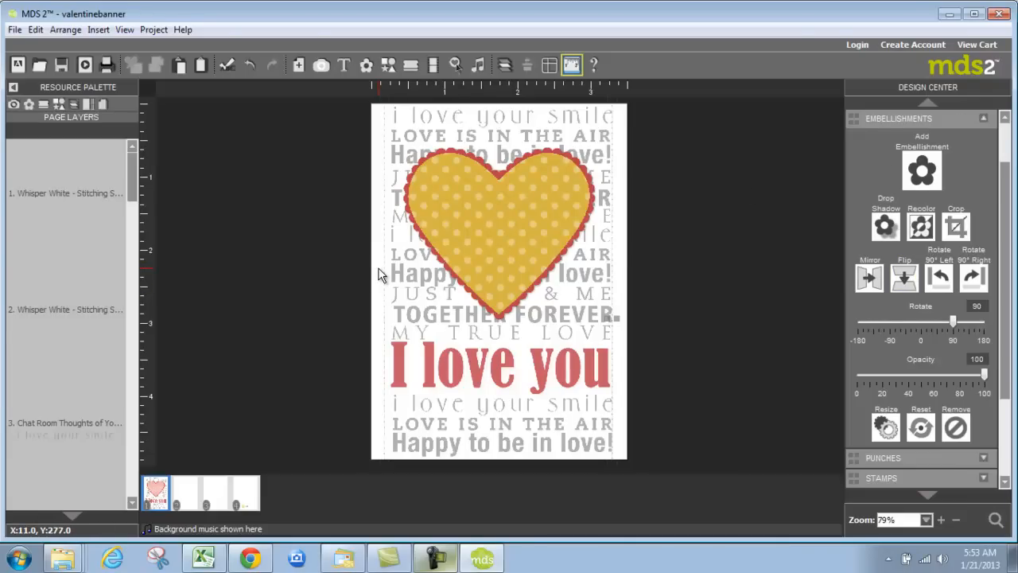
{"action": "left_click", "coordinate": [921, 226]}
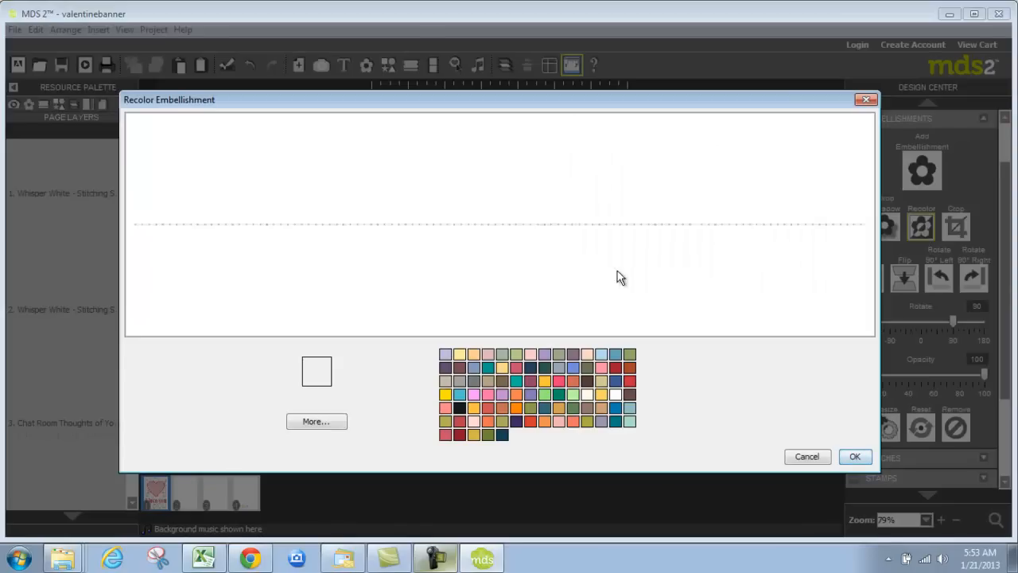
{"action": "left_click", "coordinate": [472, 436]}
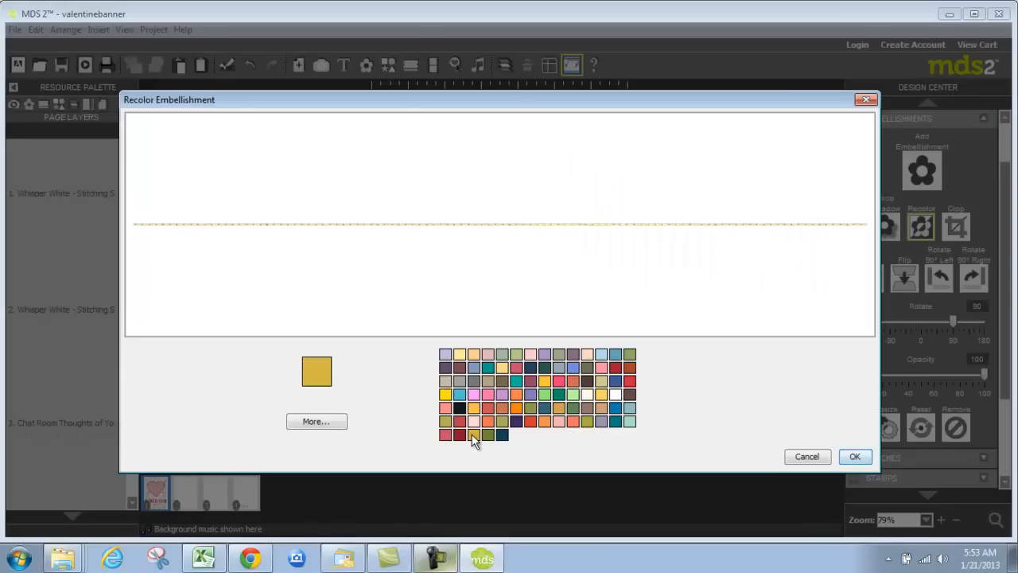
{"action": "left_click", "coordinate": [854, 456]}
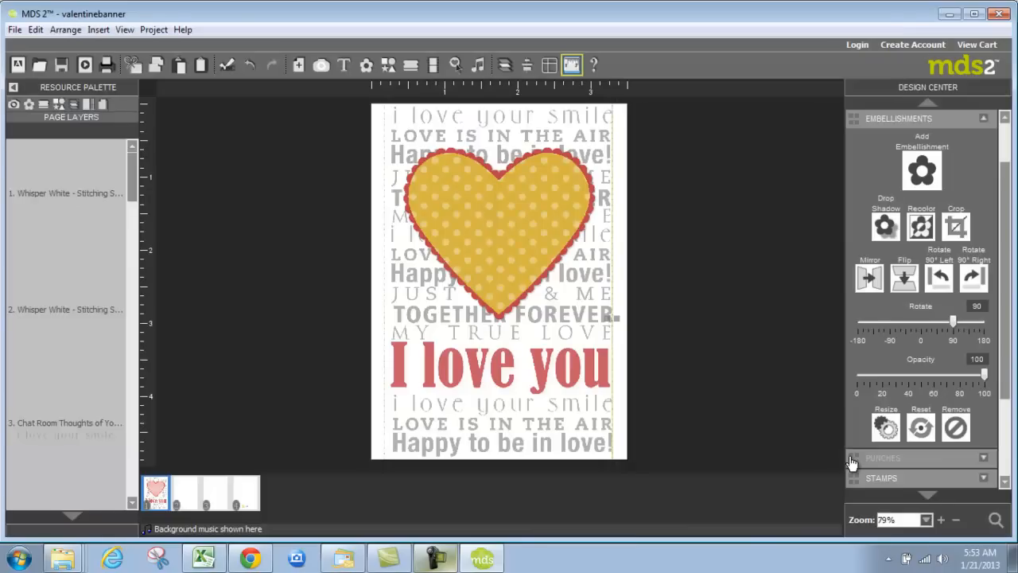
Recolor the second Whisper White stitching embellishment, along the card's left edge, the same mustard gold.
{"action": "left_click", "coordinate": [64, 319]}
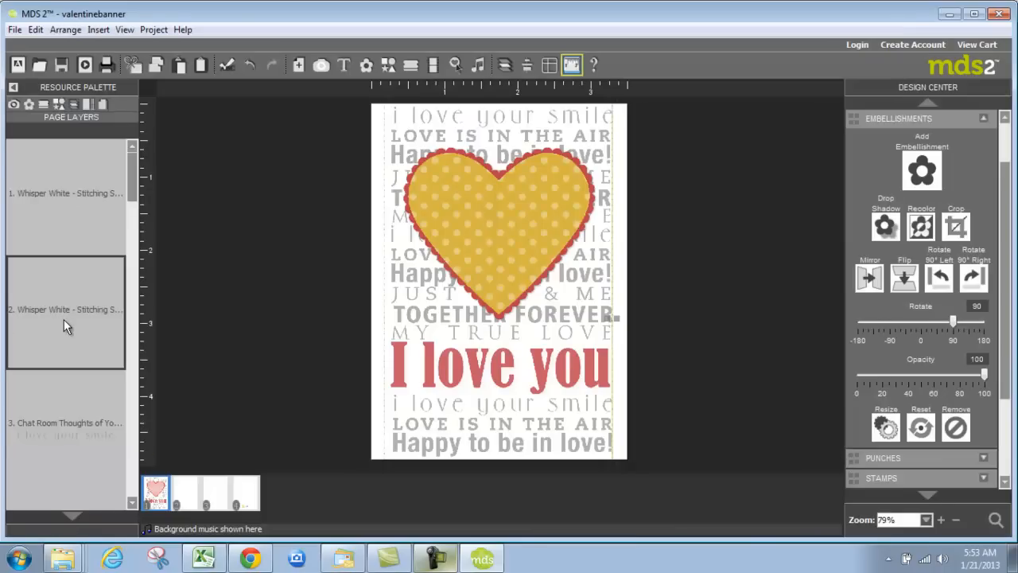
{"action": "left_click", "coordinate": [919, 226]}
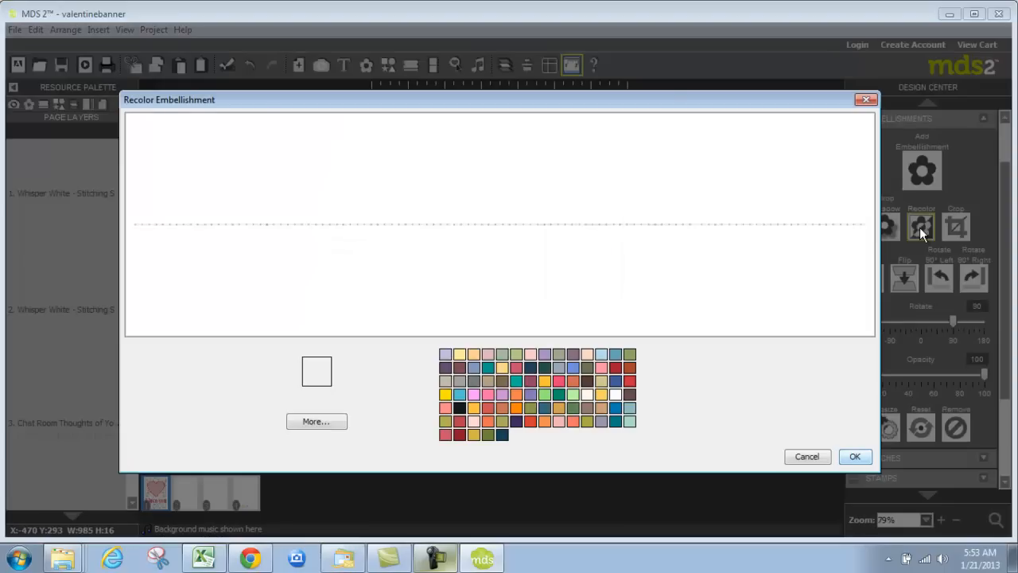
{"action": "left_click", "coordinate": [469, 436]}
{"action": "left_click", "coordinate": [854, 456]}
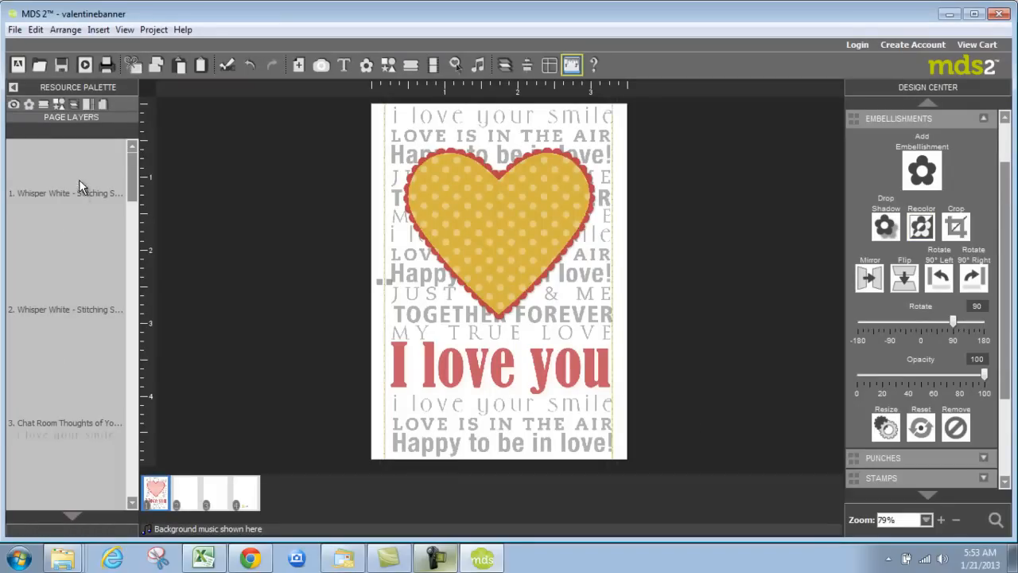
Check the context options of the heart on the page, and select the first Whisper White stitching through its page layer.
{"action": "right_click", "coordinate": [479, 213]}
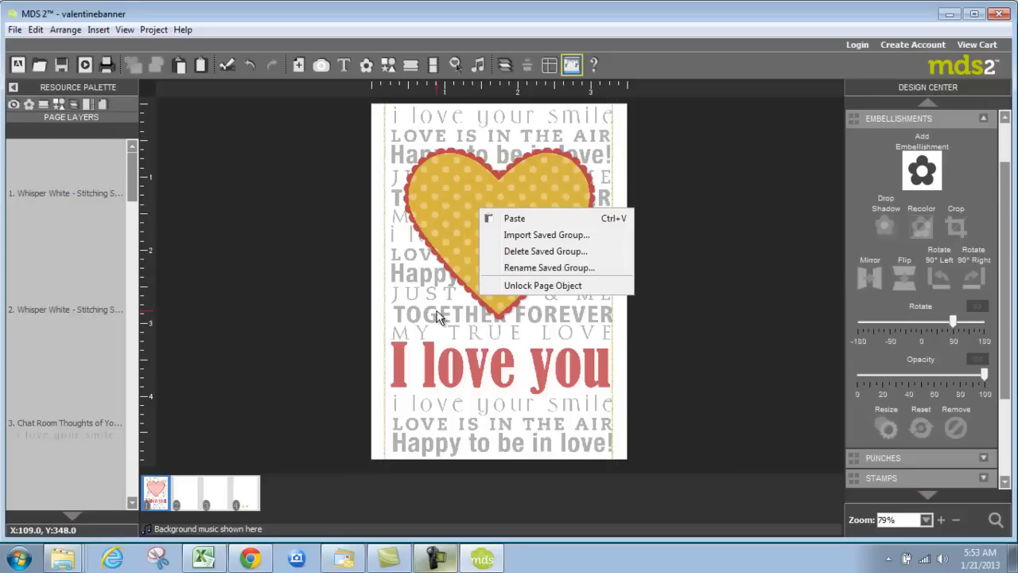
{"action": "left_click", "coordinate": [62, 202]}
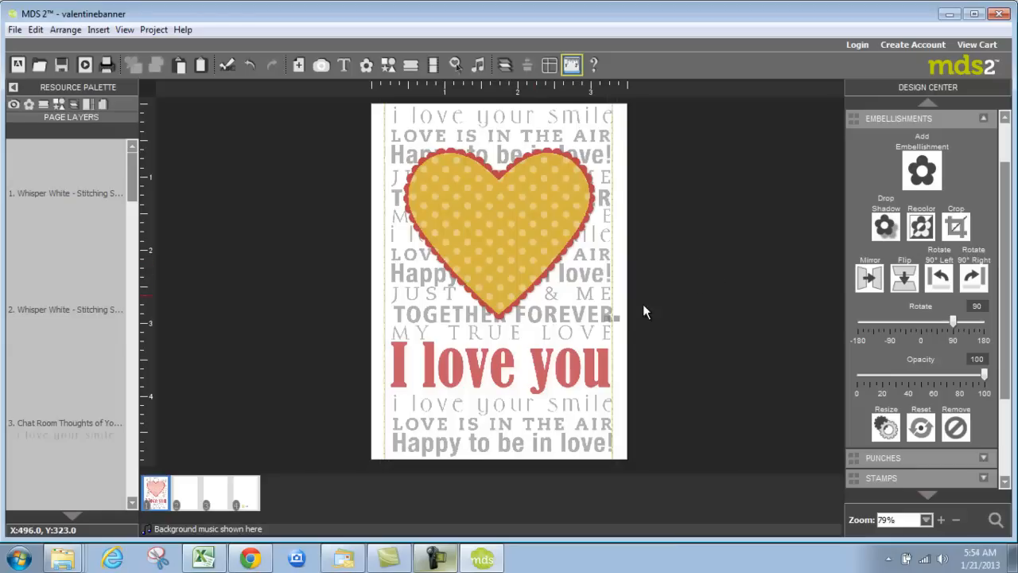
Switch to Chrome and view the draft blog post showing the recolored card designs.
{"action": "left_click", "coordinate": [491, 563]}
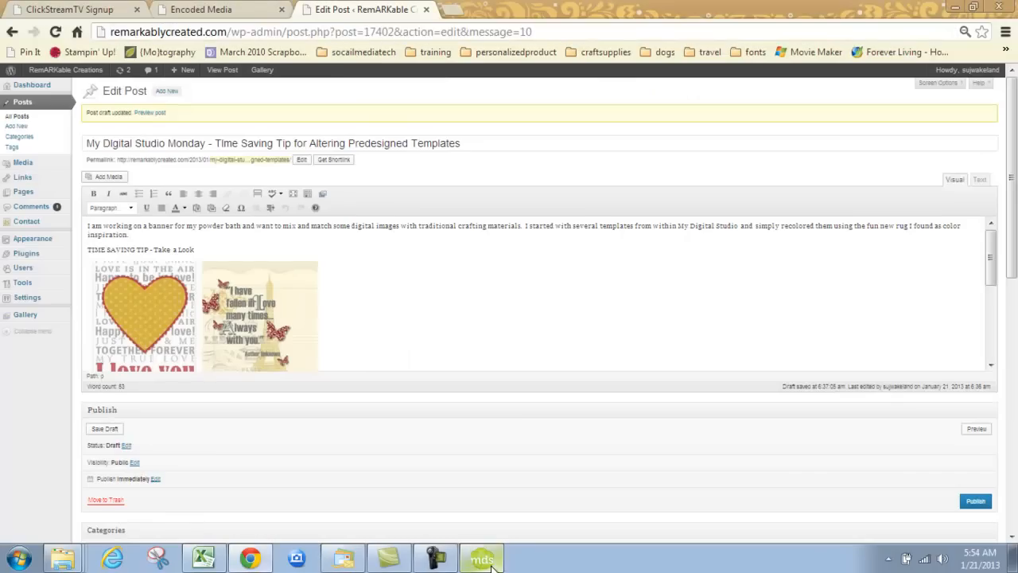
{"action": "left_click", "coordinate": [446, 566]}
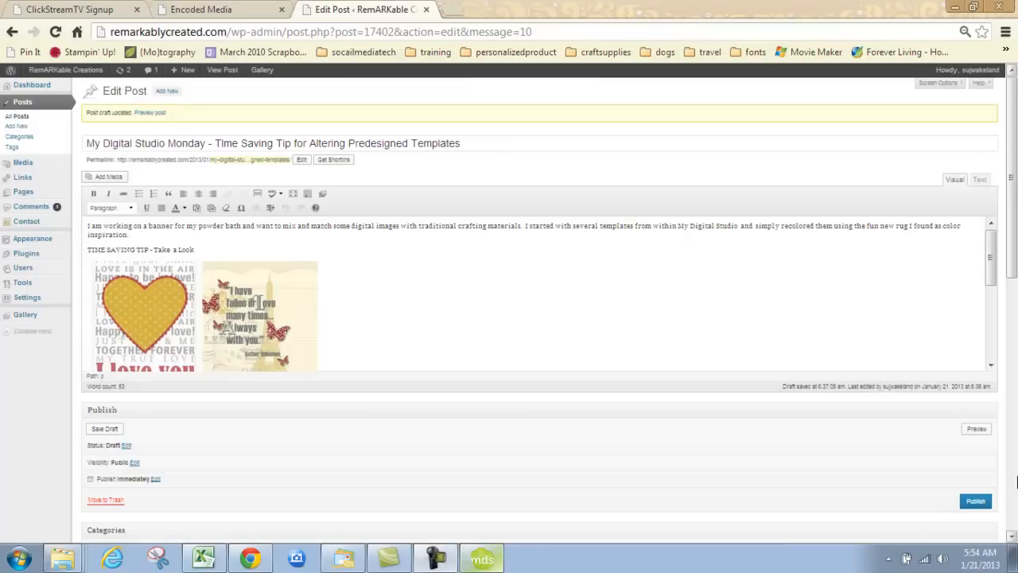